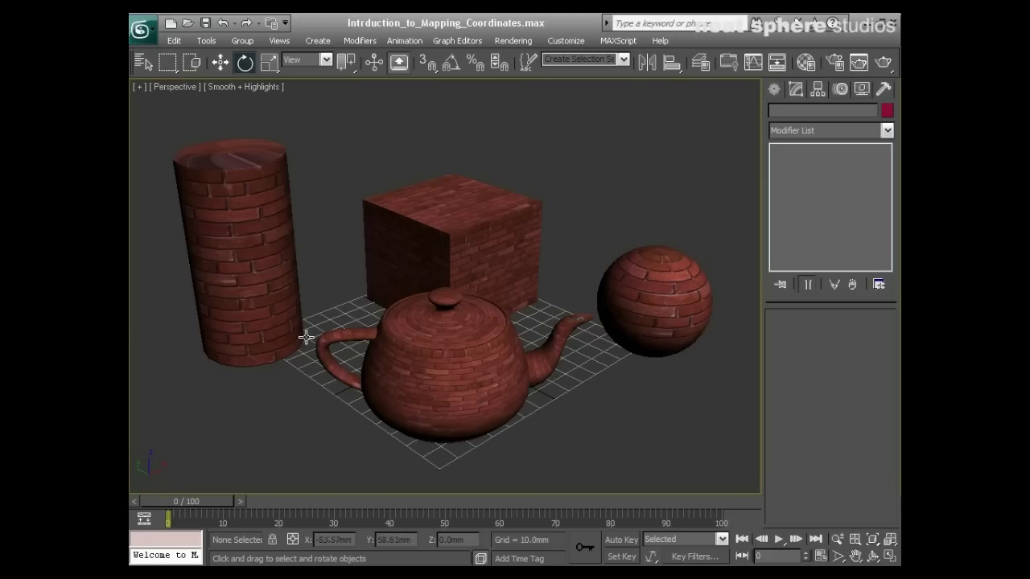
- Examine the brick texture around the cylinder's side and on its top cap from several angles
{"action": "left_click", "coordinate": [268, 252]}
{"action": "middle_click_drag", "start_coordinate": [244, 305], "coordinate": [416, 322]}
{"action": "key", "text": "q"}
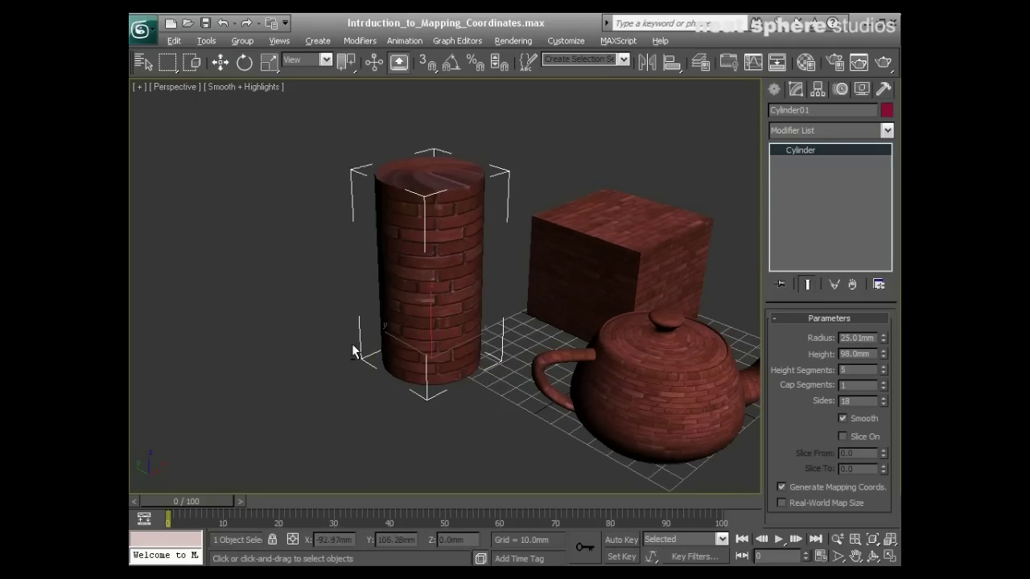
{"action": "middle_click_drag", "start_coordinate": [336, 345], "coordinate": [558, 306], "text": "alt"}
{"action": "middle_click_drag", "start_coordinate": [359, 319], "coordinate": [394, 398], "text": "alt"}
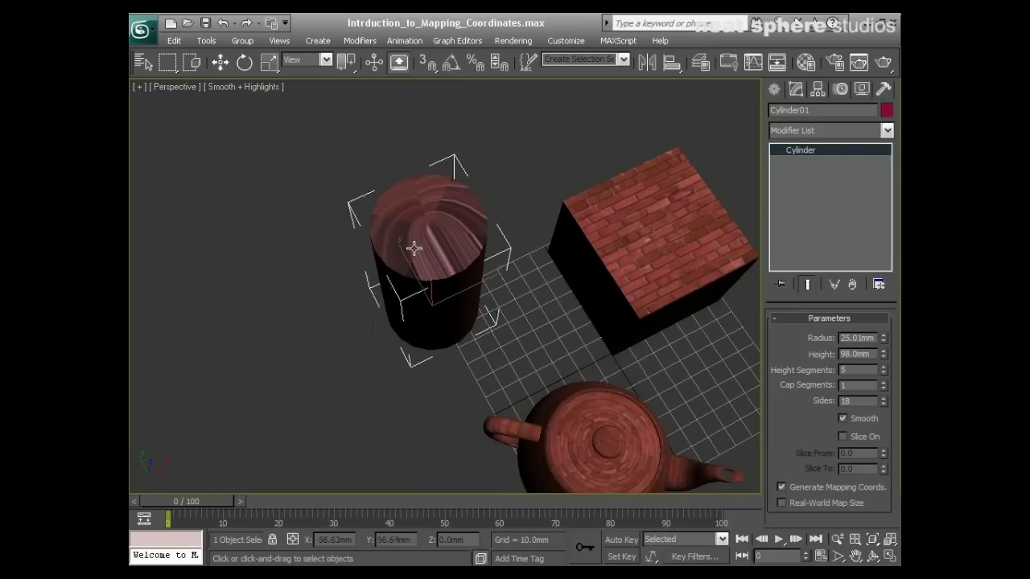
{"action": "middle_click_drag", "start_coordinate": [468, 282], "coordinate": [226, 309], "text": "alt"}
{"action": "middle_click_drag", "start_coordinate": [370, 338], "coordinate": [314, 276], "text": "alt"}
- Select the box and examine the brick texture on its side faces and top
{"action": "left_click", "coordinate": [223, 317]}
{"action": "middle_click_drag", "start_coordinate": [223, 318], "coordinate": [508, 317], "text": "alt"}
{"action": "middle_click_drag", "start_coordinate": [322, 308], "coordinate": [485, 308], "text": "alt"}
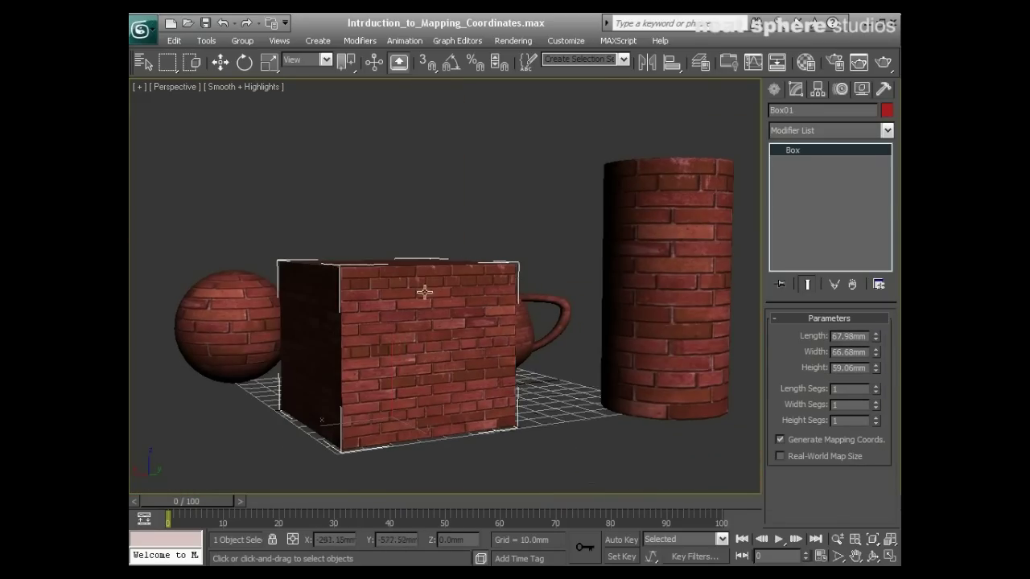
{"action": "middle_click_drag", "start_coordinate": [390, 310], "coordinate": [468, 254], "text": "alt"}
{"action": "middle_click_drag", "start_coordinate": [370, 241], "coordinate": [391, 274], "text": "alt"}
- Examine the brick texture up close where it converges at the sphere's pole
{"action": "key", "text": "alt+z"}
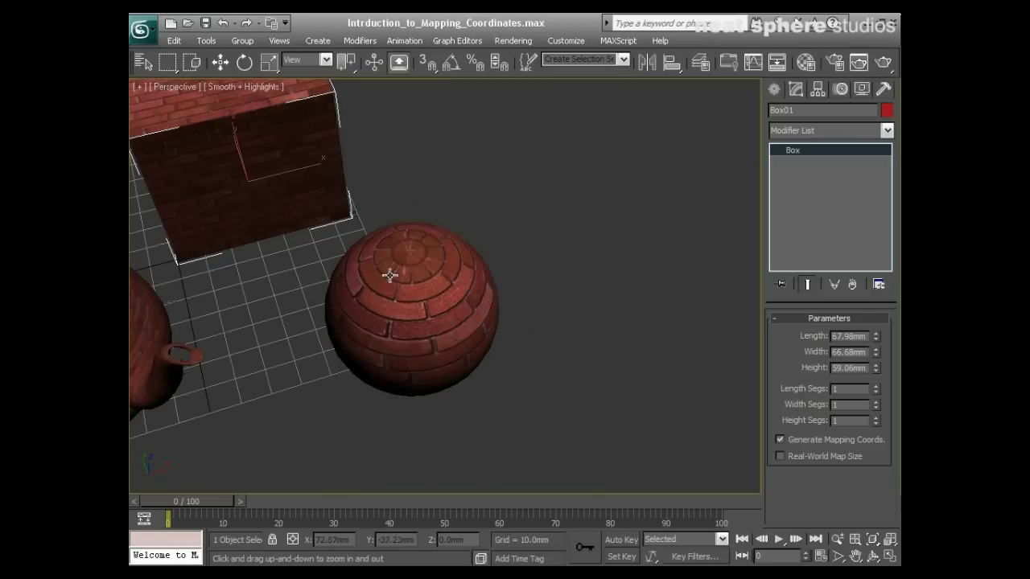
{"action": "left_click_drag", "start_coordinate": [440, 321], "coordinate": [440, 313]}
{"action": "middle_click_drag", "start_coordinate": [440, 314], "coordinate": [443, 288], "text": "ctrl+alt"}
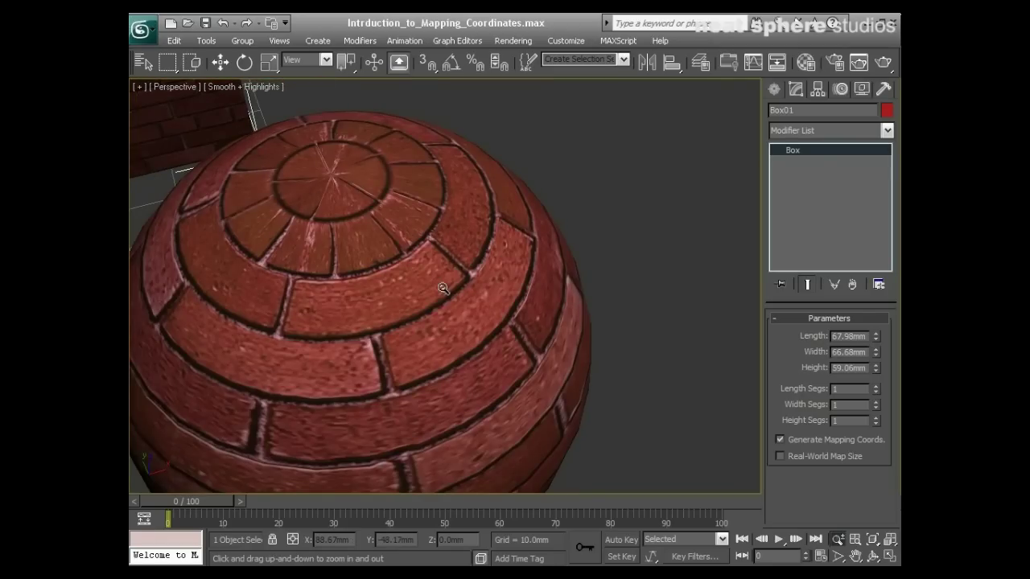
{"action": "left_click_drag", "start_coordinate": [442, 288], "coordinate": [442, 313]}
{"action": "middle_click_drag", "start_coordinate": [442, 313], "coordinate": [375, 270], "text": "alt"}
{"action": "right_click", "coordinate": [306, 210]}
{"action": "left_click", "coordinate": [306, 210]}
{"action": "middle_click_drag", "start_coordinate": [292, 170], "coordinate": [327, 242], "text": "alt"}
- Inspect the brick texture on the teapot from several angles, ending with nothing selected
{"action": "middle_click_drag", "start_coordinate": [247, 243], "coordinate": [518, 282]}
{"action": "left_click", "coordinate": [518, 282]}
{"action": "middle_click_drag", "start_coordinate": [547, 346], "coordinate": [453, 241], "text": "alt"}
{"action": "key", "text": "alt+z"}
{"action": "left_click_drag", "start_coordinate": [453, 241], "coordinate": [452, 285]}
{"action": "middle_click_drag", "start_coordinate": [433, 283], "coordinate": [566, 205], "text": "alt"}
{"action": "left_click", "coordinate": [563, 202]}
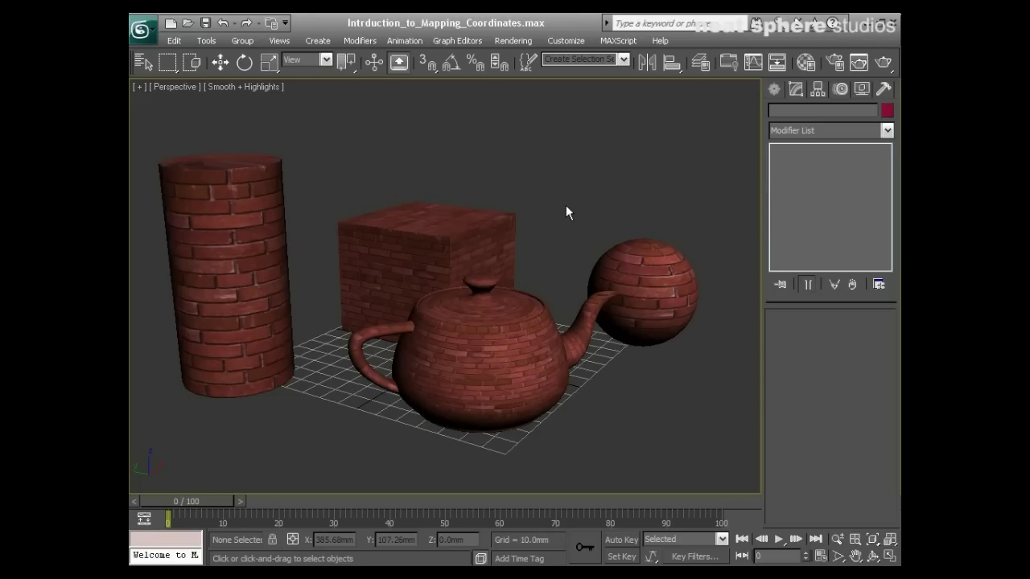
- Compare the texture mapping on the tops of all four objects from above
{"action": "left_click", "coordinate": [279, 291]}
{"action": "middle_click_drag", "start_coordinate": [278, 291], "coordinate": [292, 328], "text": "alt"}
{"action": "left_click", "coordinate": [362, 246]}
{"action": "left_click", "coordinate": [356, 292]}
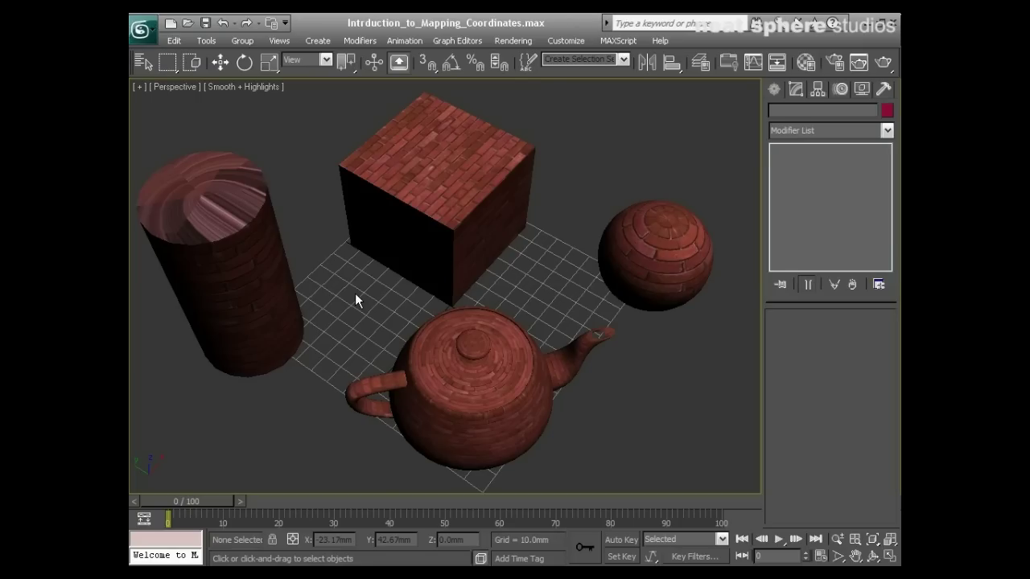
{"action": "middle_click_drag", "start_coordinate": [377, 301], "coordinate": [411, 356]}
- Display edged faces and set the box's length and width segments to 2
{"action": "left_click", "coordinate": [411, 330]}
{"action": "middle_click_drag", "start_coordinate": [427, 322], "coordinate": [403, 325], "text": "alt"}
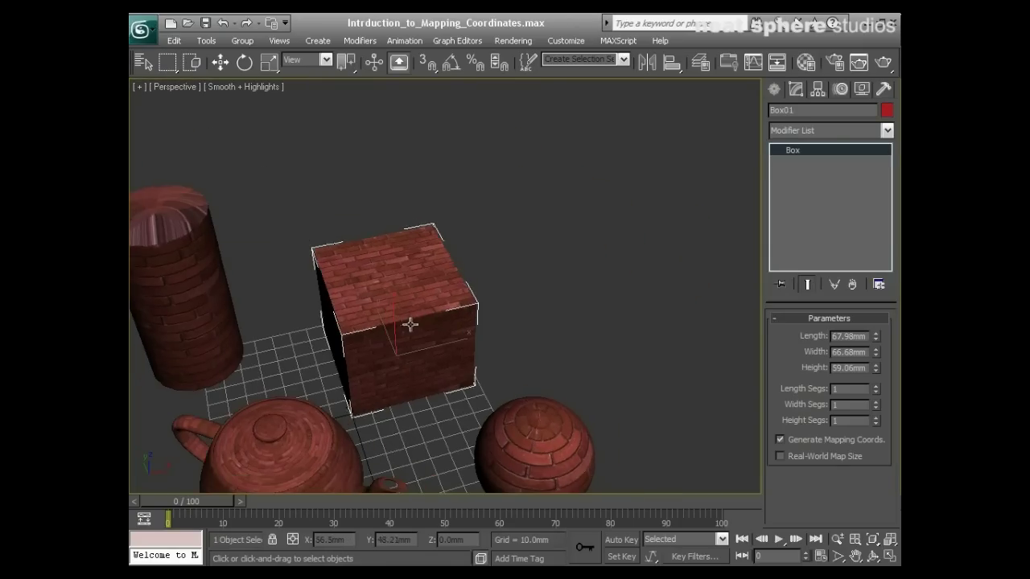
{"action": "key", "text": "F4"}
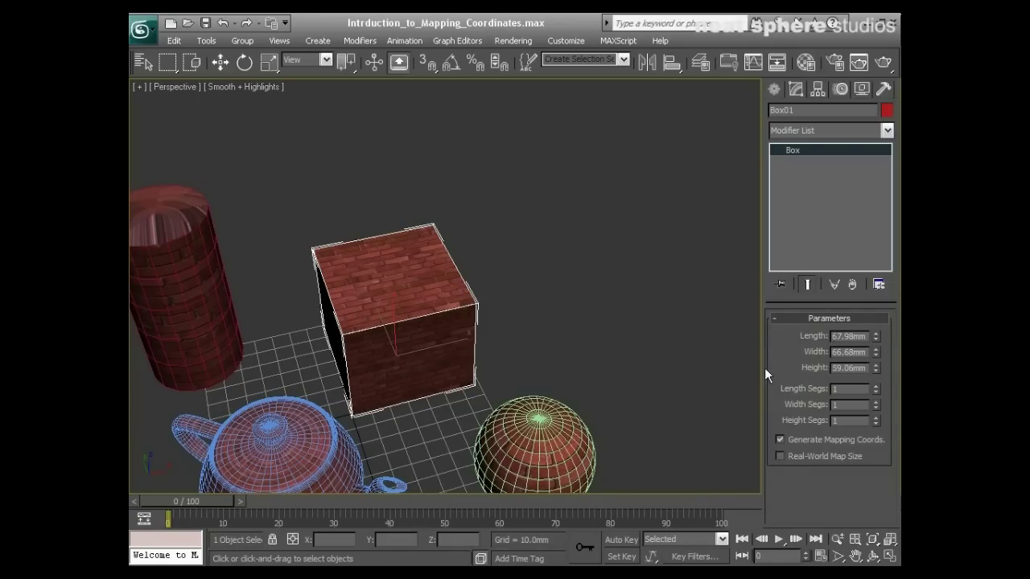
{"action": "key", "text": "F4"}
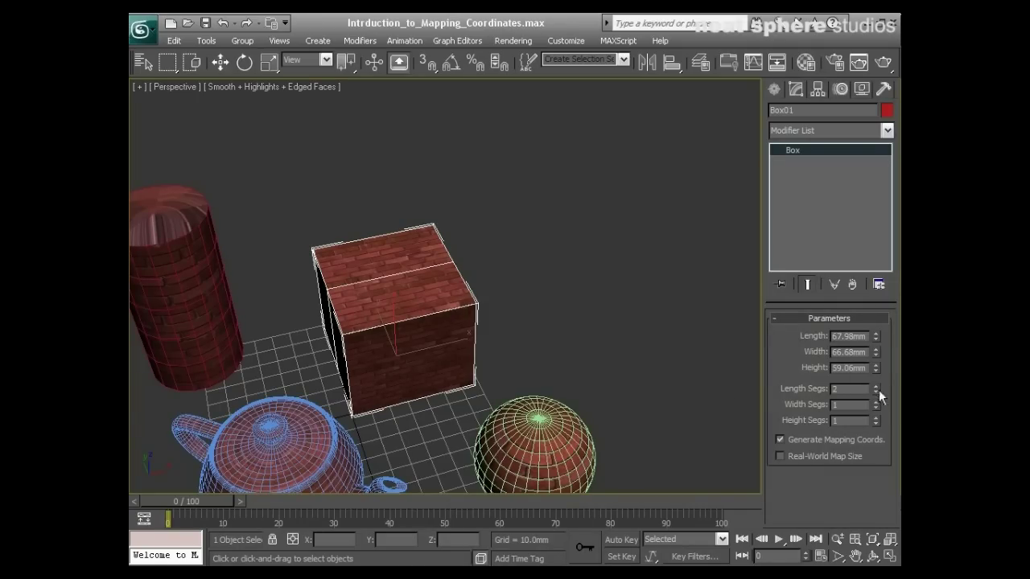
{"action": "left_click", "coordinate": [877, 402]}
- Convert the box to an Editable Poly
{"action": "right_click", "coordinate": [421, 272]}
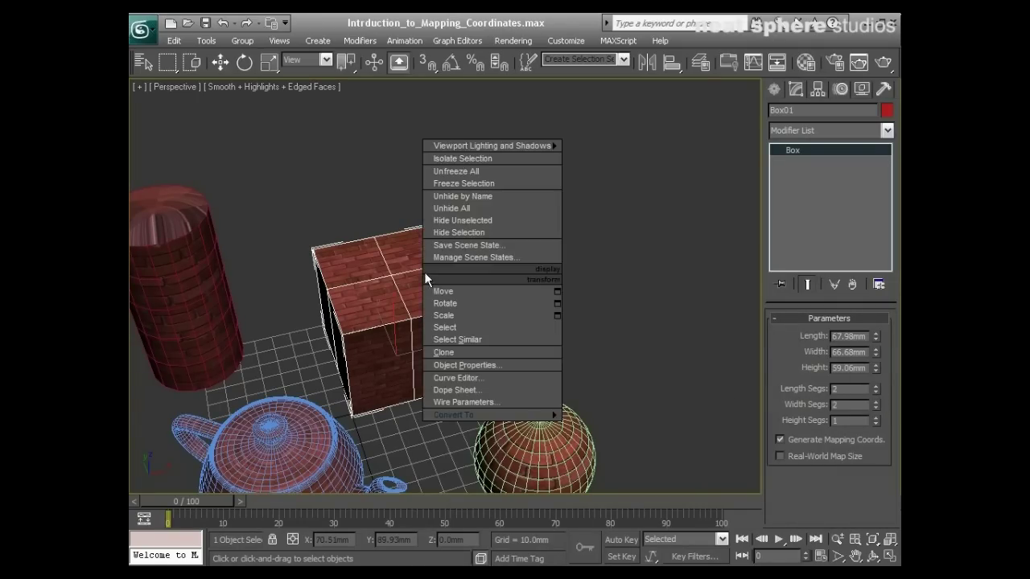
{"action": "mouse_move", "coordinate": [481, 412]}
{"action": "left_click", "coordinate": [591, 438]}
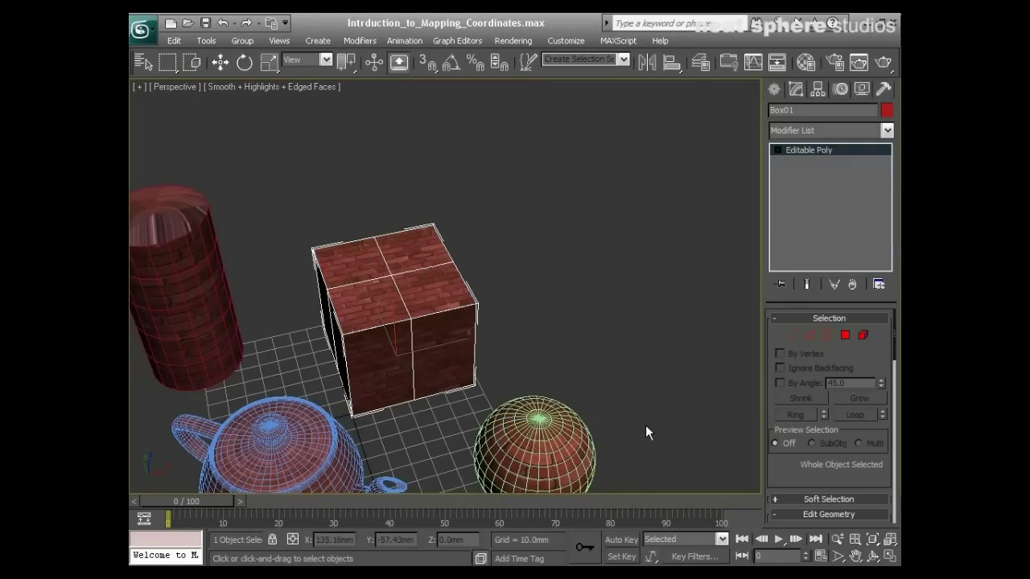
- Select one corner polygon on the box's top and extrude it upward twice to form a two-segment column
{"action": "left_click", "coordinate": [843, 336]}
{"action": "left_click", "coordinate": [442, 288]}
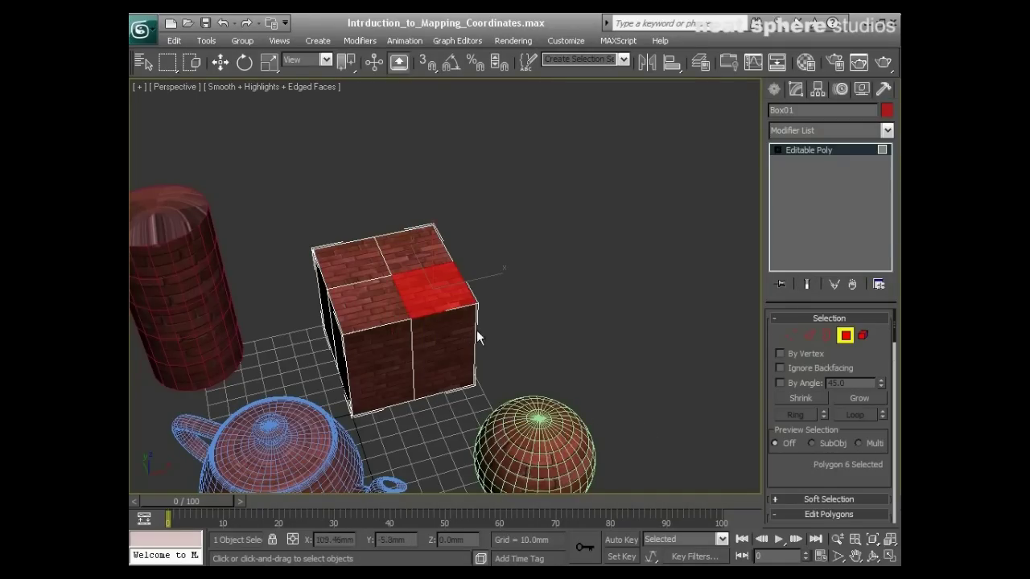
{"action": "scroll", "coordinate": [803, 476], "scroll_direction": "down", "scroll_amount": 5}
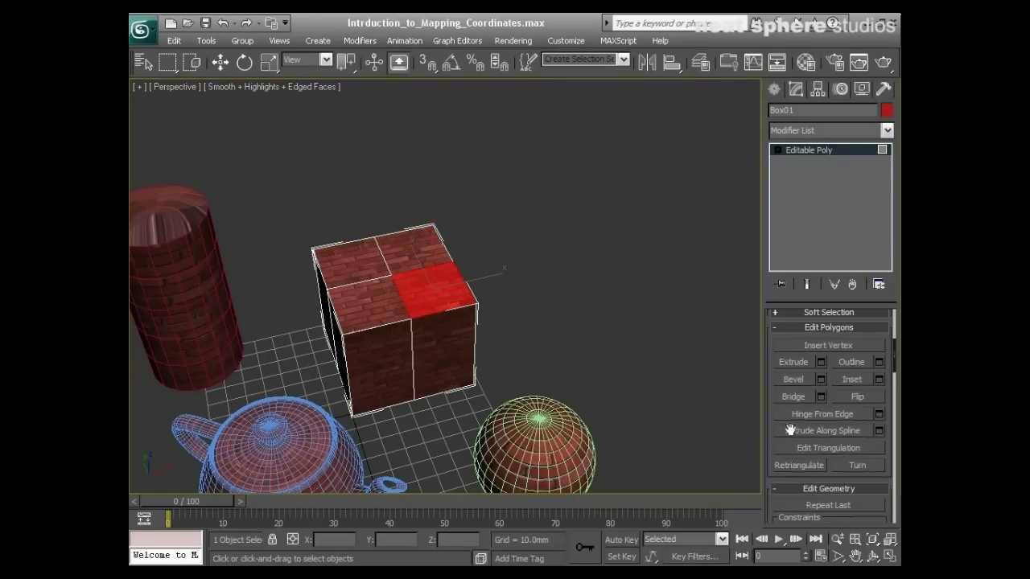
{"action": "left_click", "coordinate": [793, 362]}
{"action": "left_click_drag", "start_coordinate": [458, 295], "coordinate": [437, 160]}
{"action": "middle_click_drag", "start_coordinate": [437, 160], "coordinate": [440, 190], "text": "alt"}
{"action": "left_click_drag", "start_coordinate": [447, 190], "coordinate": [425, 28]}
- Extrude the side polygon of the column's upper segment outward to form an overhanging arm
{"action": "left_click", "coordinate": [607, 306]}
{"action": "middle_click_drag", "start_coordinate": [607, 305], "coordinate": [613, 326], "text": "alt"}
{"action": "middle_click_drag", "start_coordinate": [379, 321], "coordinate": [591, 297], "text": "alt"}
{"action": "middle_click_drag", "start_coordinate": [432, 303], "coordinate": [454, 293], "text": "alt"}
{"action": "left_click_drag", "start_coordinate": [454, 292], "coordinate": [478, 324]}
{"action": "middle_click_drag", "start_coordinate": [477, 324], "coordinate": [184, 322], "text": "alt"}
{"action": "left_click_drag", "start_coordinate": [485, 367], "coordinate": [501, 340]}
{"action": "middle_click_drag", "start_coordinate": [522, 333], "coordinate": [408, 336], "text": "alt"}
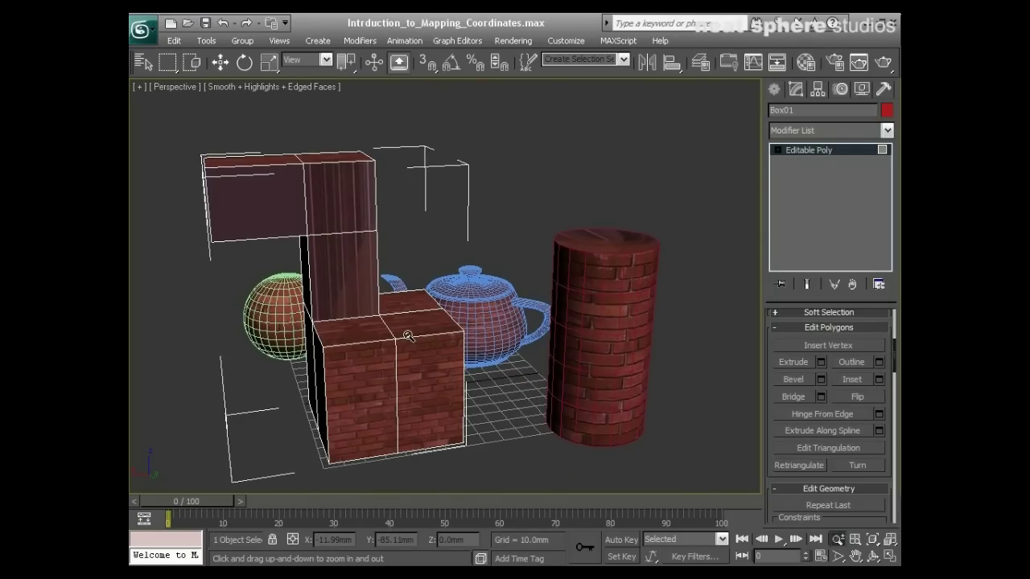
{"action": "right_click", "coordinate": [434, 295]}
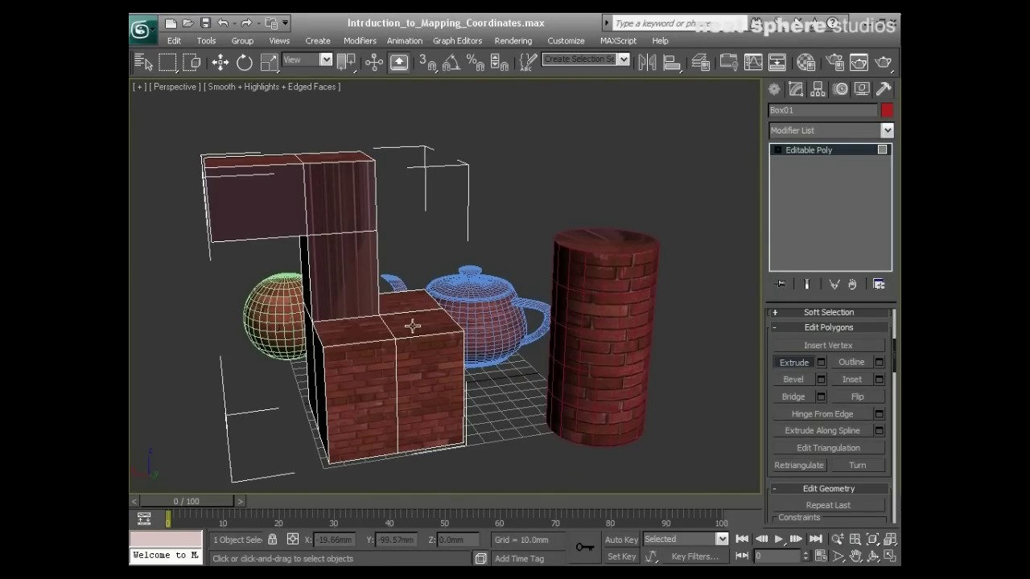
- Try to apply a UVW Map modifier to the box with its polygon level still active
{"action": "left_click", "coordinate": [887, 131]}
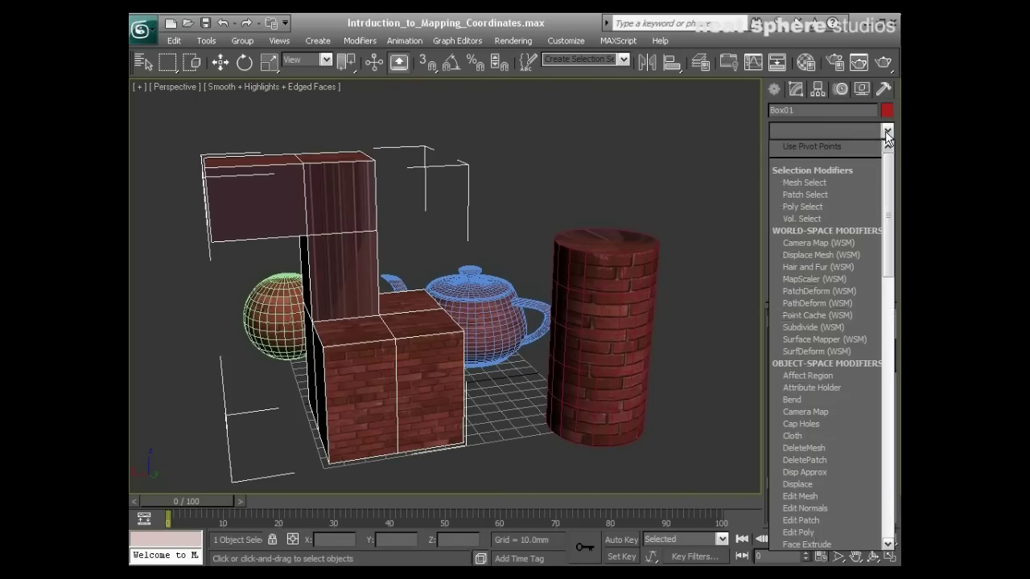
{"action": "left_click", "coordinate": [796, 90]}
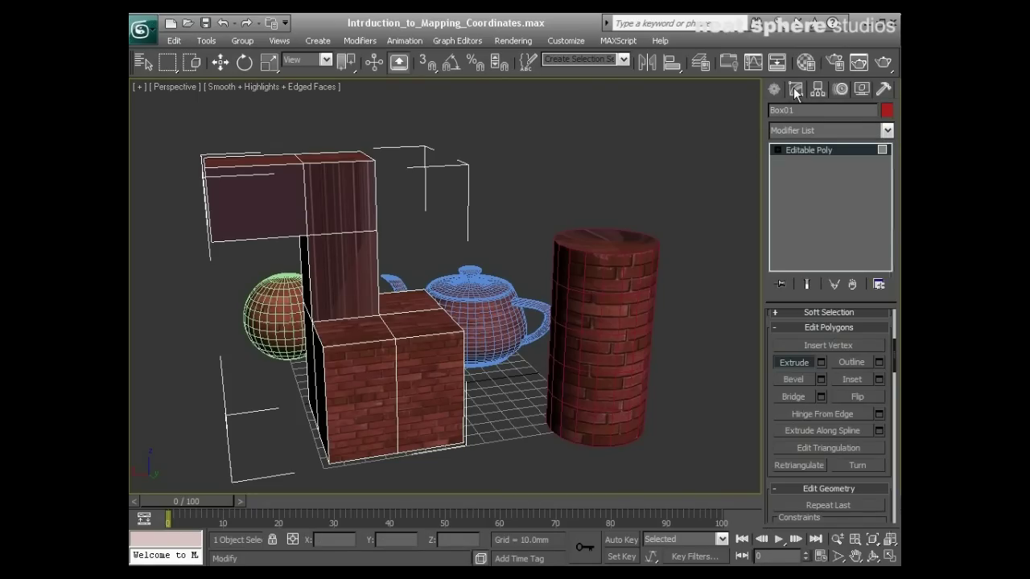
{"action": "left_click", "coordinate": [886, 130]}
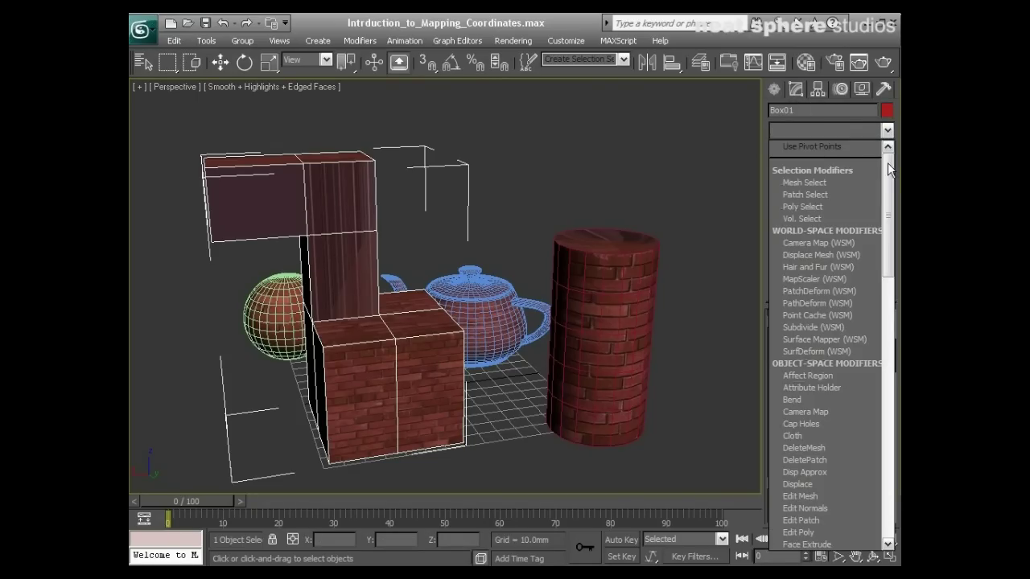
{"action": "scroll", "coordinate": [888, 164], "scroll_direction": "down", "scroll_amount": 10}
{"action": "scroll", "coordinate": [874, 415], "scroll_direction": "down", "scroll_amount": 15}
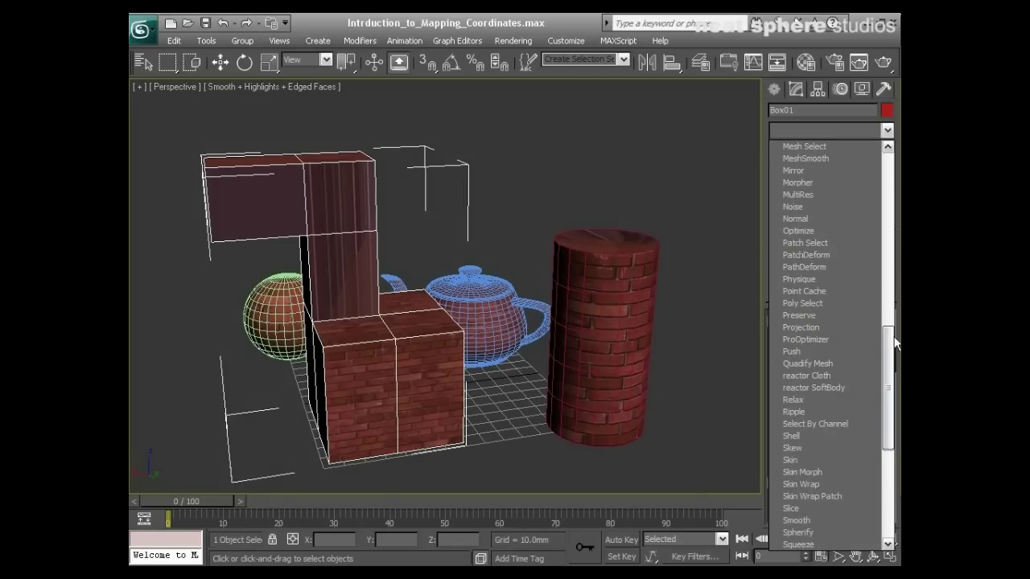
{"action": "scroll", "coordinate": [875, 419], "scroll_direction": "down", "scroll_amount": 2}
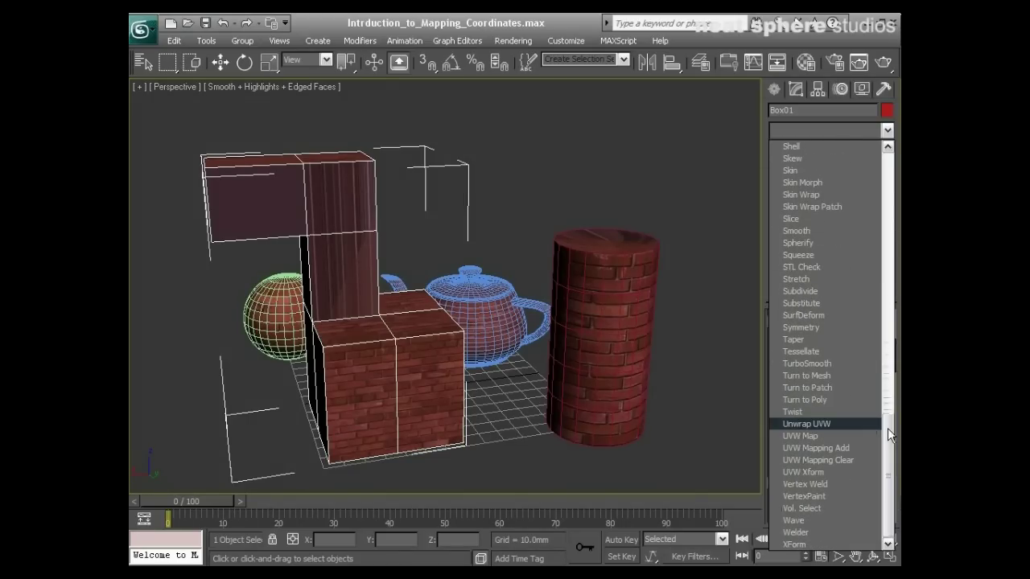
{"action": "left_click", "coordinate": [812, 437]}
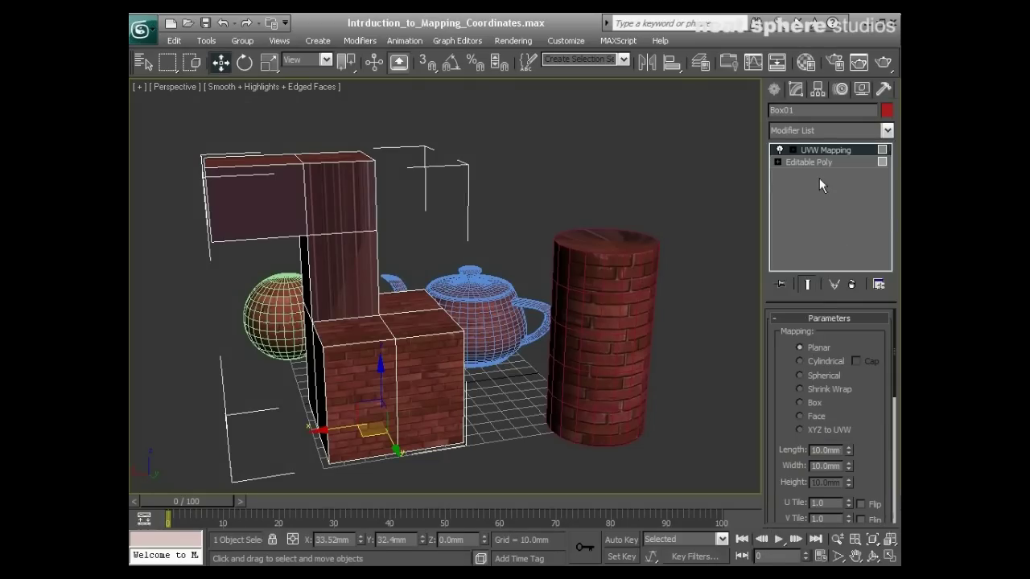
- Delete the UVW Mapping modifier from the box's modifier stack
{"action": "left_click", "coordinate": [837, 162]}
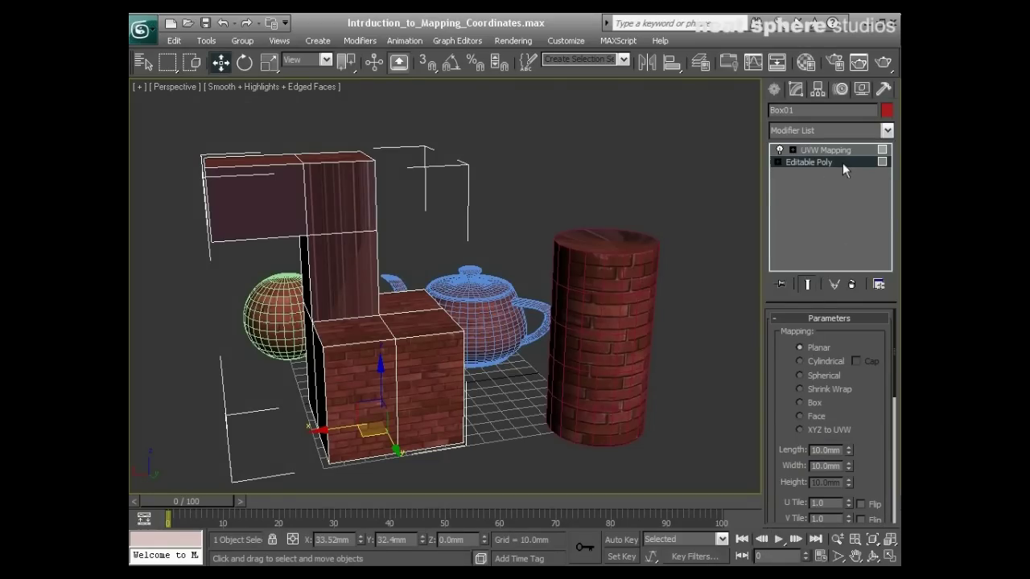
{"action": "left_click", "coordinate": [837, 151]}
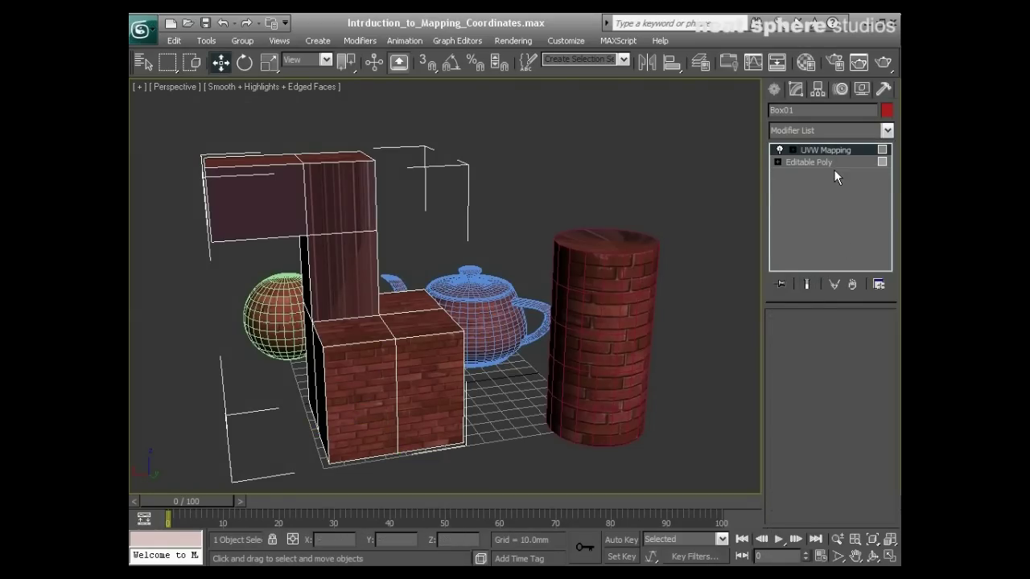
{"action": "left_click", "coordinate": [852, 285]}
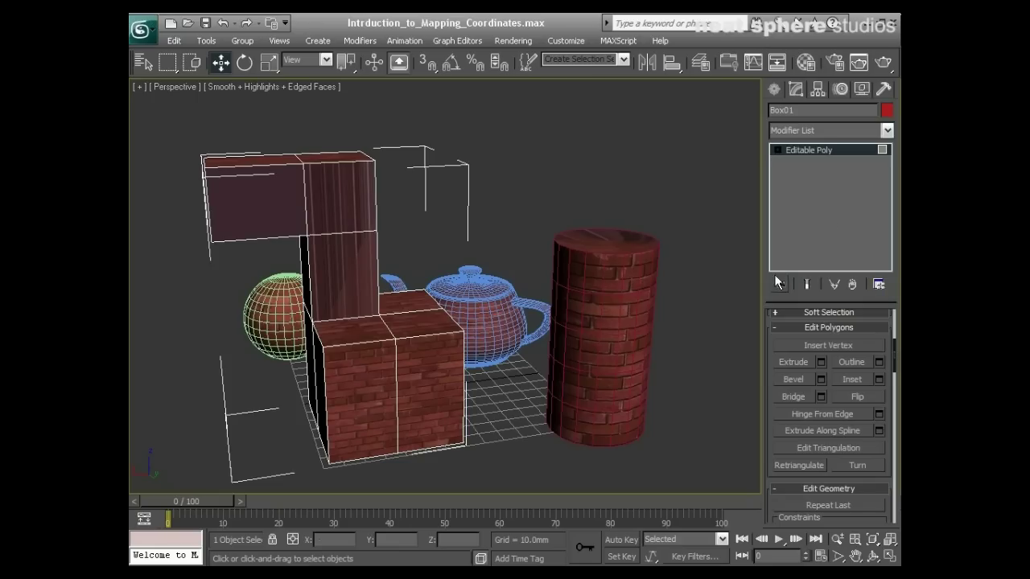
- Leave the polygon level and apply a UVW Map modifier to the whole box
{"action": "left_click_drag", "start_coordinate": [773, 361], "coordinate": [795, 536]}
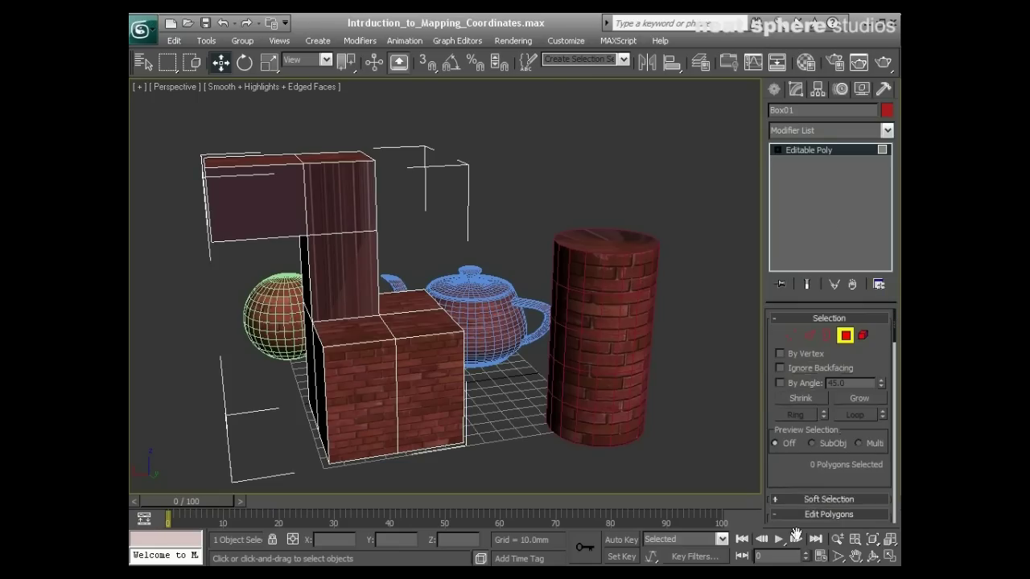
{"action": "left_click", "coordinate": [847, 337]}
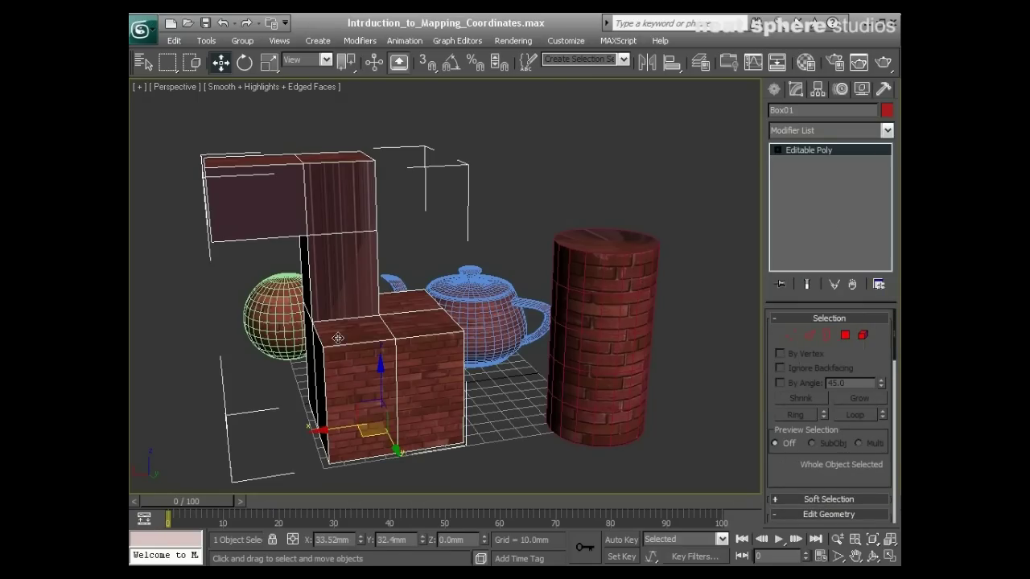
{"action": "middle_click_drag", "start_coordinate": [336, 346], "coordinate": [357, 342], "text": "alt"}
{"action": "left_click", "coordinate": [886, 133]}
{"action": "scroll", "coordinate": [837, 338], "scroll_direction": "down", "scroll_amount": 10}
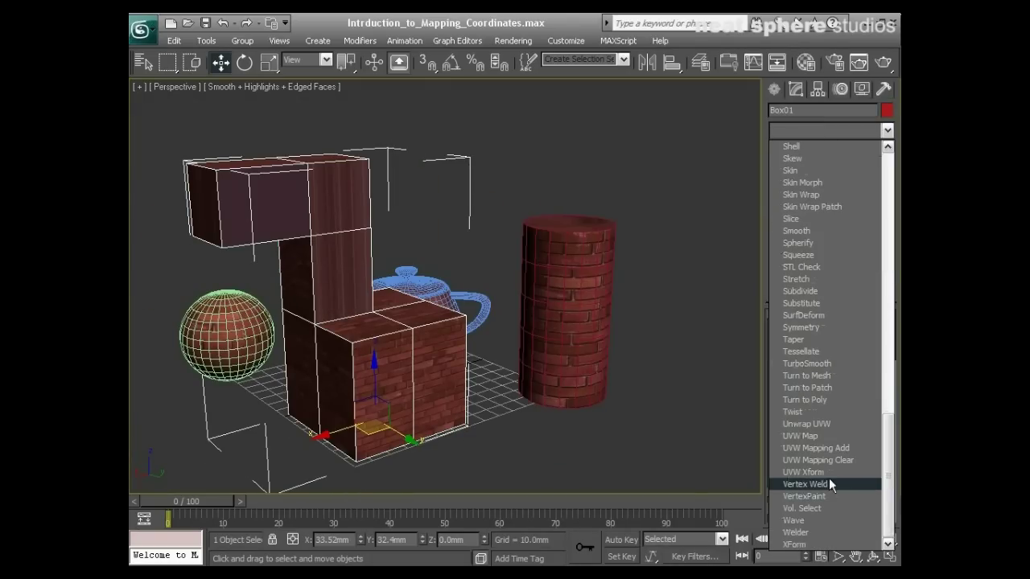
{"action": "left_click", "coordinate": [827, 435]}
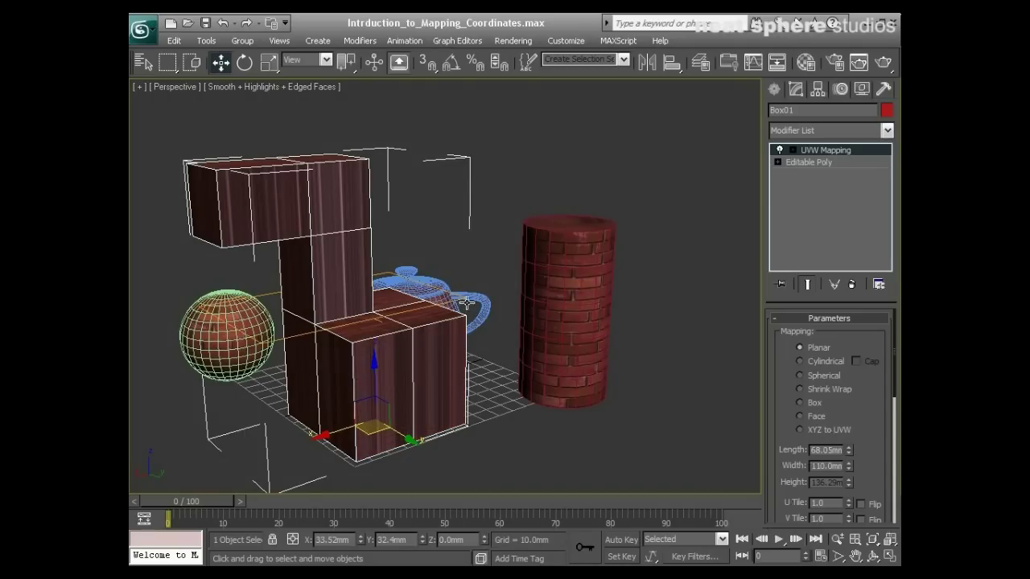
- Isolate the extruded box from the other objects
{"action": "middle_click_drag", "start_coordinate": [379, 296], "coordinate": [357, 307], "text": "alt"}
{"action": "right_click", "coordinate": [386, 328]}
{"action": "left_click", "coordinate": [423, 218]}
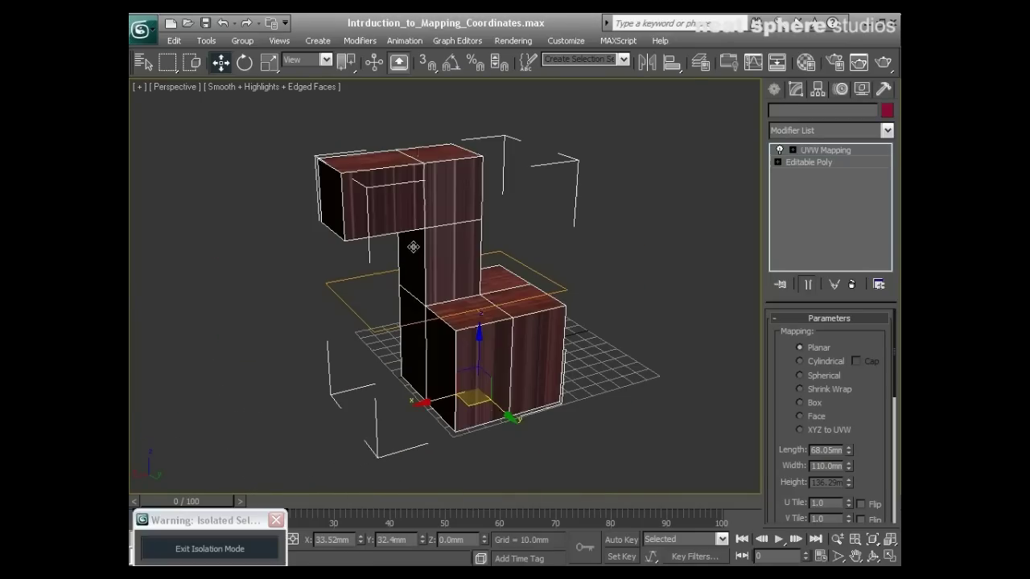
- Examine the planar mapping on the isolated box, finishing in the Top view with the box deselected and the grid hidden
{"action": "middle_click_drag", "start_coordinate": [446, 338], "coordinate": [501, 322]}
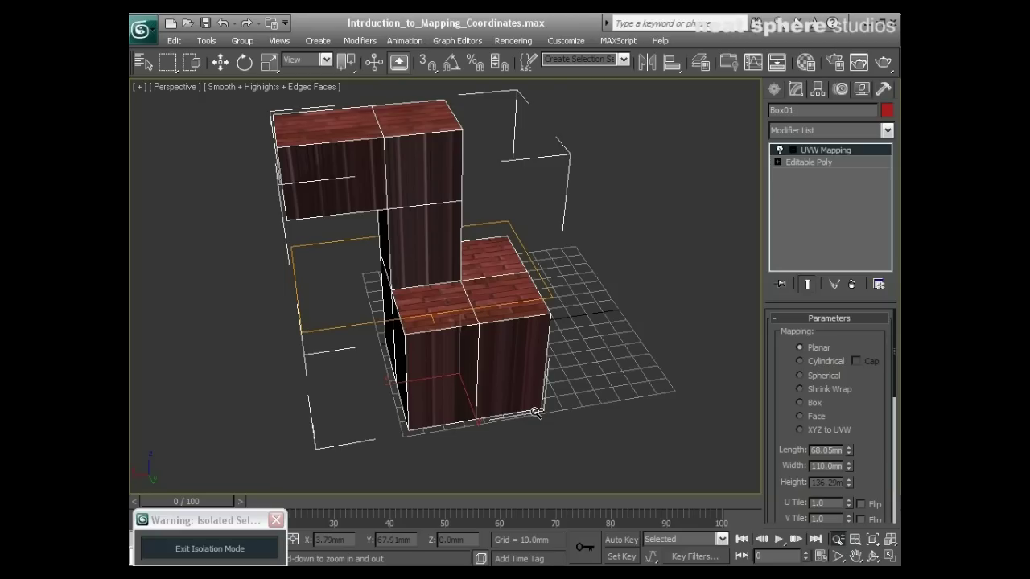
{"action": "middle_click_drag", "start_coordinate": [334, 327], "coordinate": [459, 340], "text": "alt"}
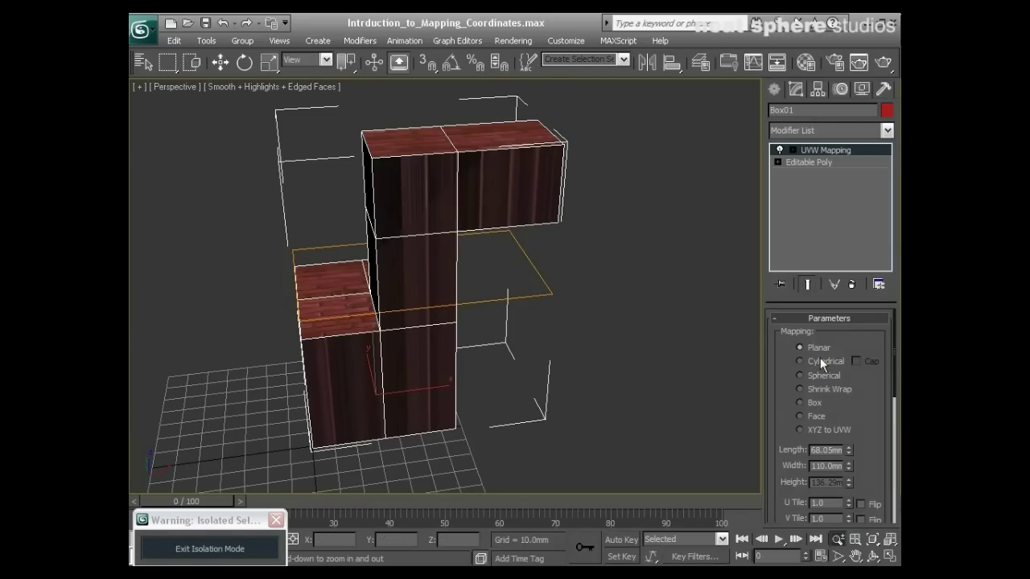
{"action": "middle_click_drag", "start_coordinate": [475, 166], "coordinate": [457, 276], "text": "alt"}
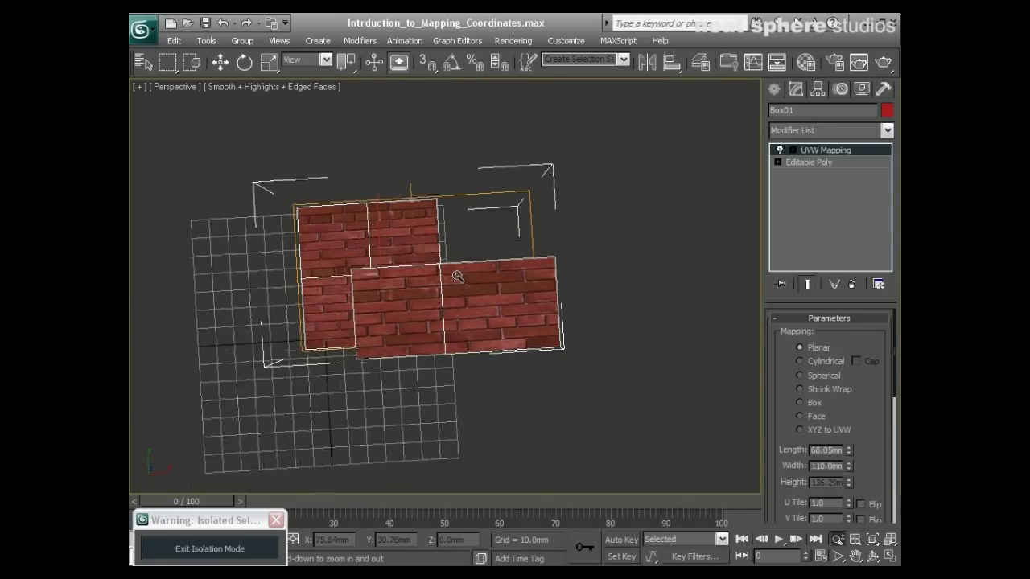
{"action": "key", "text": "t"}
{"action": "scroll", "coordinate": [471, 355], "scroll_direction": "up", "scroll_amount": 5}
{"action": "scroll", "coordinate": [471, 355], "scroll_direction": "down", "scroll_amount": 2}
{"action": "middle_click_drag", "start_coordinate": [483, 398], "coordinate": [497, 364]}
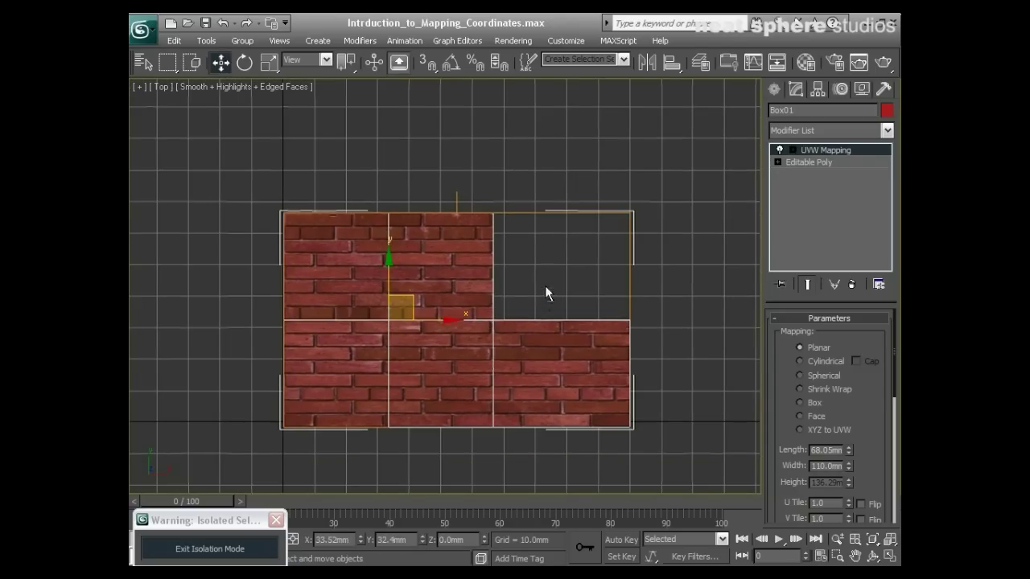
{"action": "left_click", "coordinate": [545, 292]}
{"action": "key", "text": "g"}
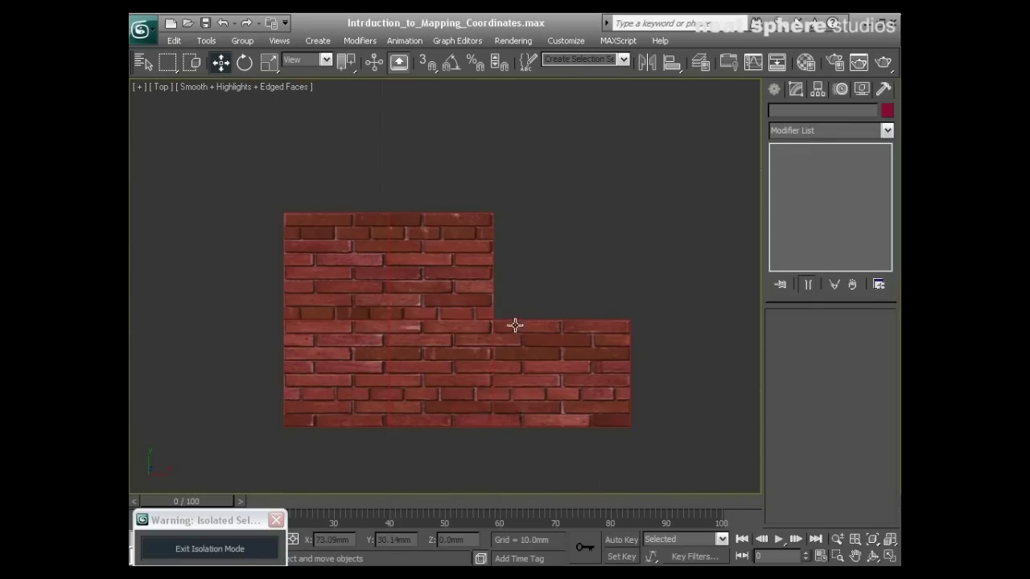
- Show the box in a Perspective view with edged faces off and select it to access its UVW Mapping settings
{"action": "key", "text": "F4"}
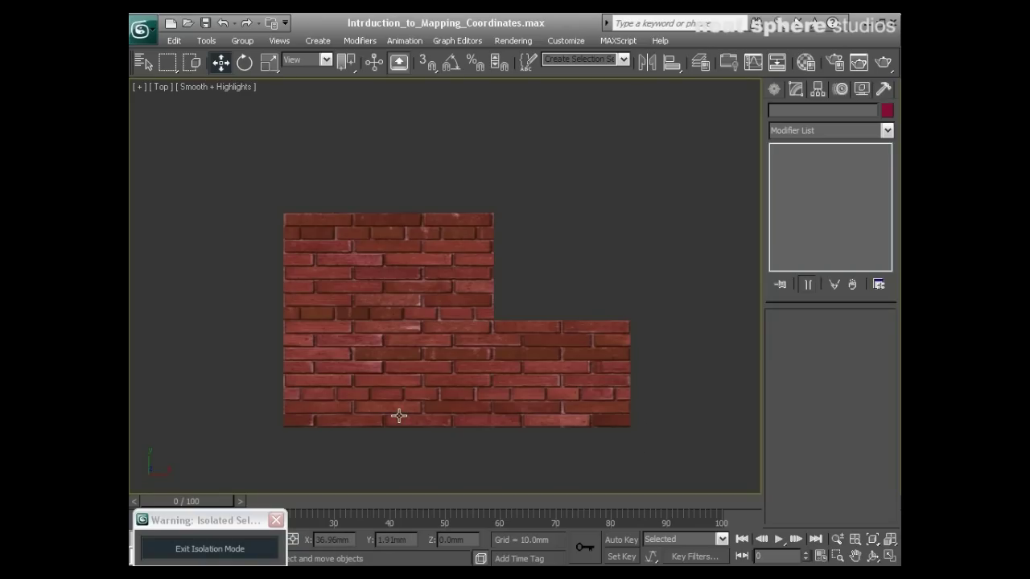
{"action": "key", "text": "p"}
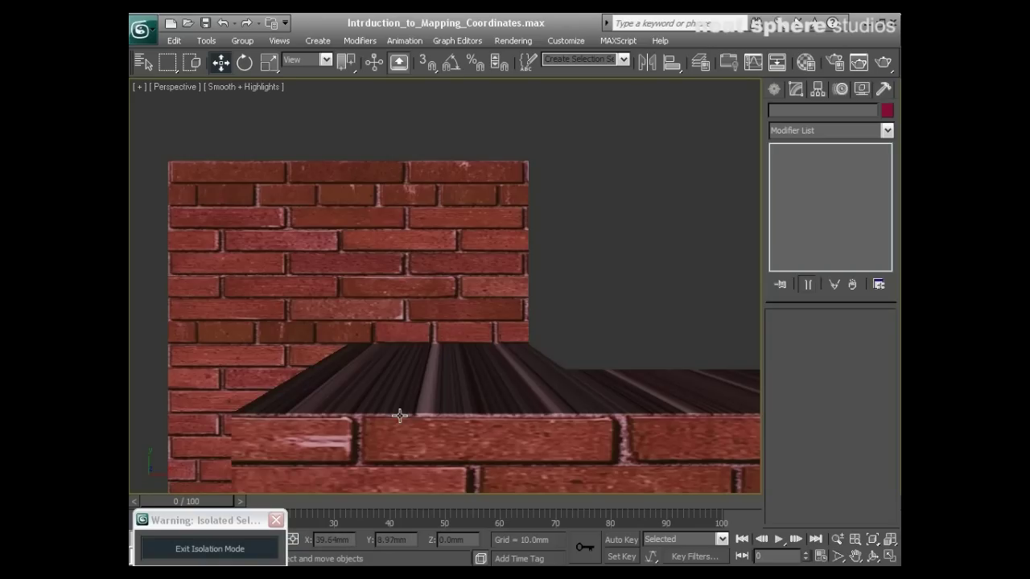
{"action": "key", "text": "alt+z"}
{"action": "left_click_drag", "start_coordinate": [398, 416], "coordinate": [449, 423]}
{"action": "middle_click_drag", "start_coordinate": [449, 423], "coordinate": [649, 328], "text": "alt"}
{"action": "middle_click_drag", "start_coordinate": [285, 255], "coordinate": [472, 298], "text": "alt"}
{"action": "key", "text": "w"}
{"action": "left_click", "coordinate": [468, 270]}
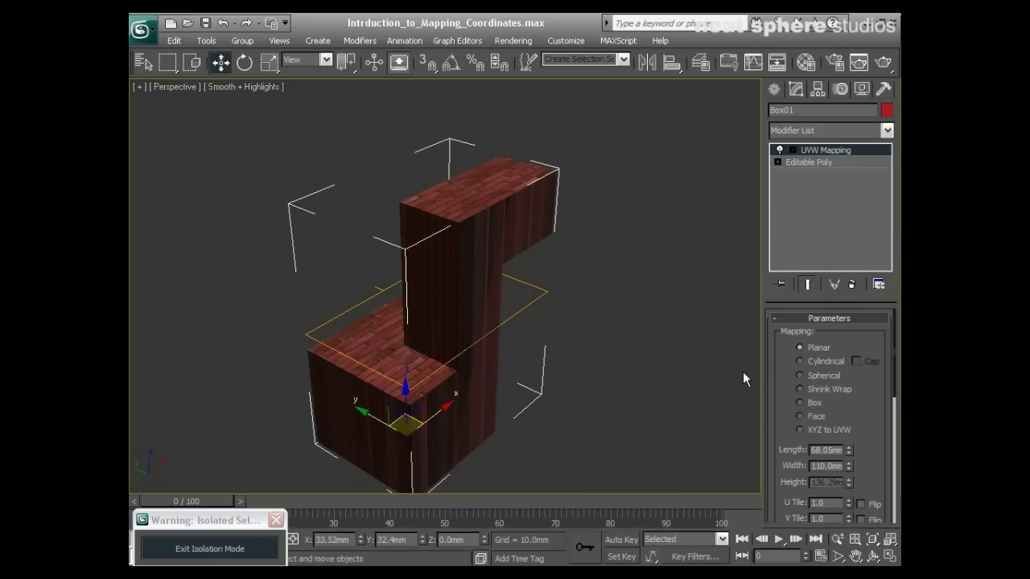
- Try Cylindrical and Spherical mapping on the box, examining the brick texture from several angles
{"action": "left_click", "coordinate": [799, 360]}
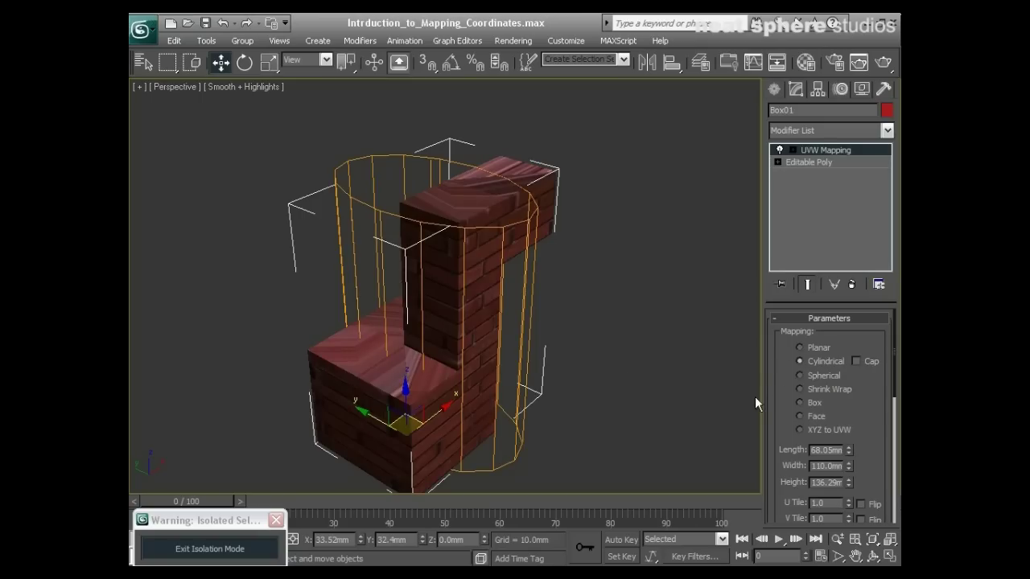
{"action": "mouse_move", "coordinate": [604, 356]}
{"action": "middle_mouse_down", "text": "alt"}
{"action": "mouse_move", "coordinate": [605, 305]}
{"action": "mouse_move", "coordinate": [282, 304]}
{"action": "mouse_move", "coordinate": [315, 336]}
{"action": "mouse_move", "coordinate": [513, 343]}
{"action": "mouse_move", "coordinate": [515, 395]}
{"action": "mouse_move", "coordinate": [596, 313]}
{"action": "mouse_move", "coordinate": [542, 357]}
{"action": "mouse_move", "coordinate": [570, 363]}
{"action": "mouse_move", "coordinate": [593, 346]}
{"action": "mouse_move", "coordinate": [609, 246]}
{"action": "mouse_move", "coordinate": [623, 384]}
{"action": "mouse_move", "coordinate": [176, 395]}
{"action": "mouse_move", "coordinate": [209, 537]}
{"action": "mouse_move", "coordinate": [373, 365]}
{"action": "mouse_move", "coordinate": [274, 441]}
{"action": "mouse_move", "coordinate": [468, 243]}
{"action": "mouse_move", "coordinate": [530, 214]}
{"action": "mouse_move", "coordinate": [374, 193]}
{"action": "middle_mouse_up", "text": "alt"}
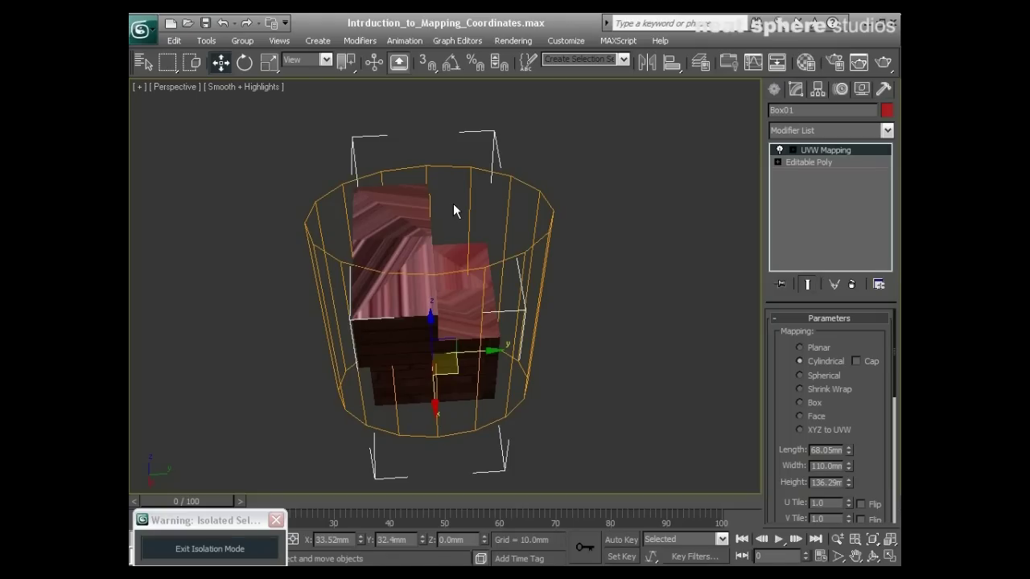
{"action": "left_click", "coordinate": [798, 375]}
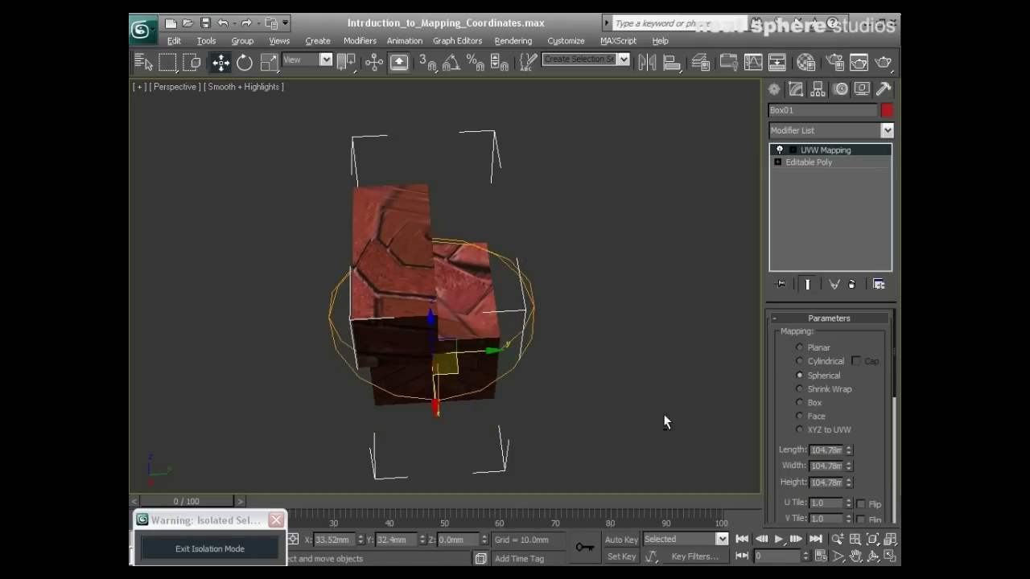
{"action": "middle_click_drag", "start_coordinate": [663, 414], "coordinate": [613, 374], "text": "alt"}
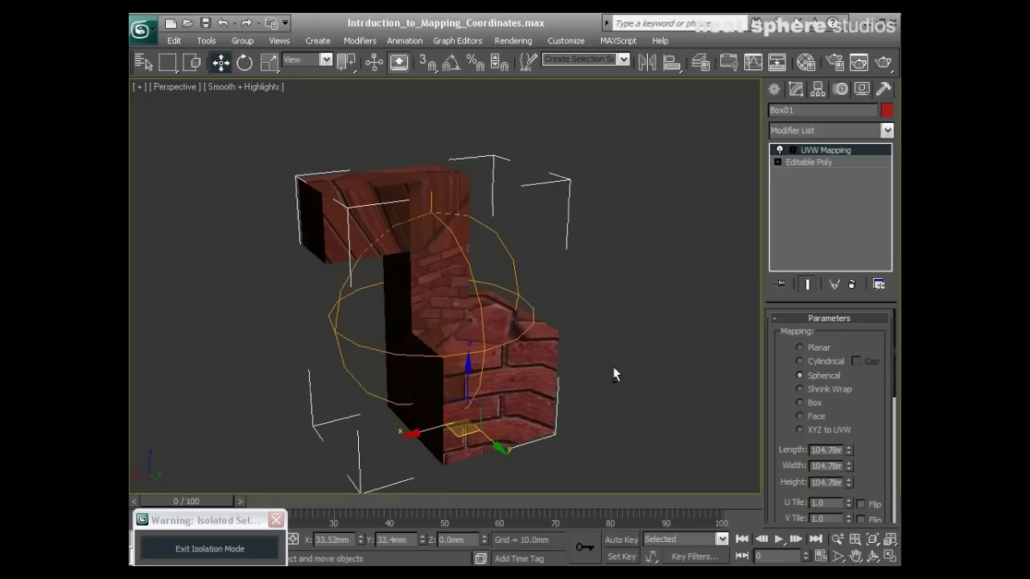
{"action": "mouse_move", "coordinate": [475, 292]}
{"action": "middle_mouse_down", "text": "alt"}
{"action": "mouse_move", "coordinate": [499, 338]}
{"action": "mouse_move", "coordinate": [655, 322]}
{"action": "mouse_move", "coordinate": [632, 212]}
{"action": "mouse_move", "coordinate": [527, 174]}
{"action": "mouse_move", "coordinate": [269, 175]}
{"action": "mouse_move", "coordinate": [268, 106]}
{"action": "mouse_move", "coordinate": [333, 268]}
{"action": "mouse_move", "coordinate": [496, 290]}
{"action": "mouse_move", "coordinate": [476, 283]}
{"action": "middle_mouse_up", "text": "alt"}
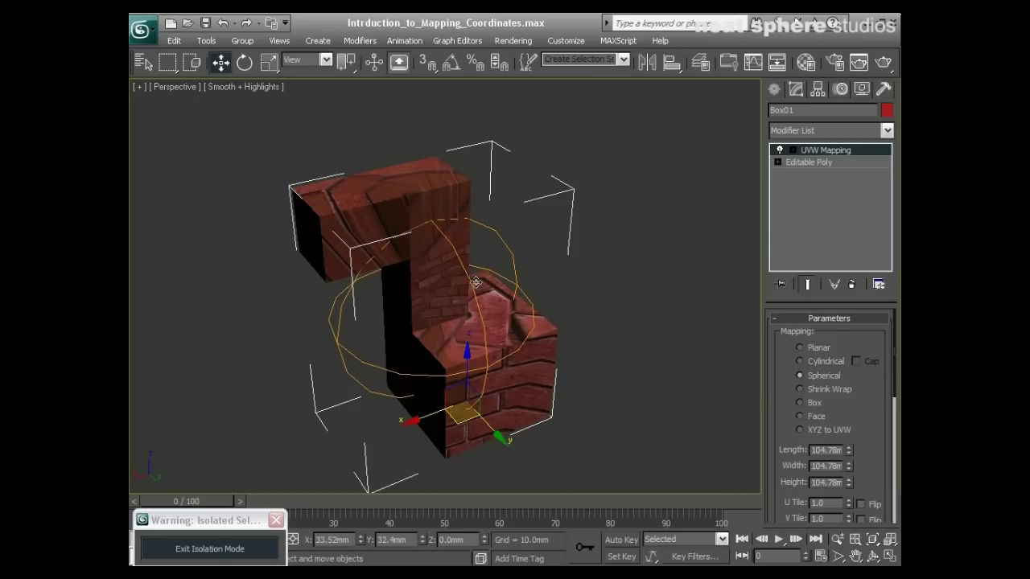
- Compare Shrink Wrap mapping with Spherical on the box, ending on Shrink Wrap
{"action": "left_click", "coordinate": [804, 389]}
{"action": "middle_click_drag", "start_coordinate": [701, 379], "coordinate": [727, 375], "text": "alt"}
{"action": "left_click", "coordinate": [801, 375]}
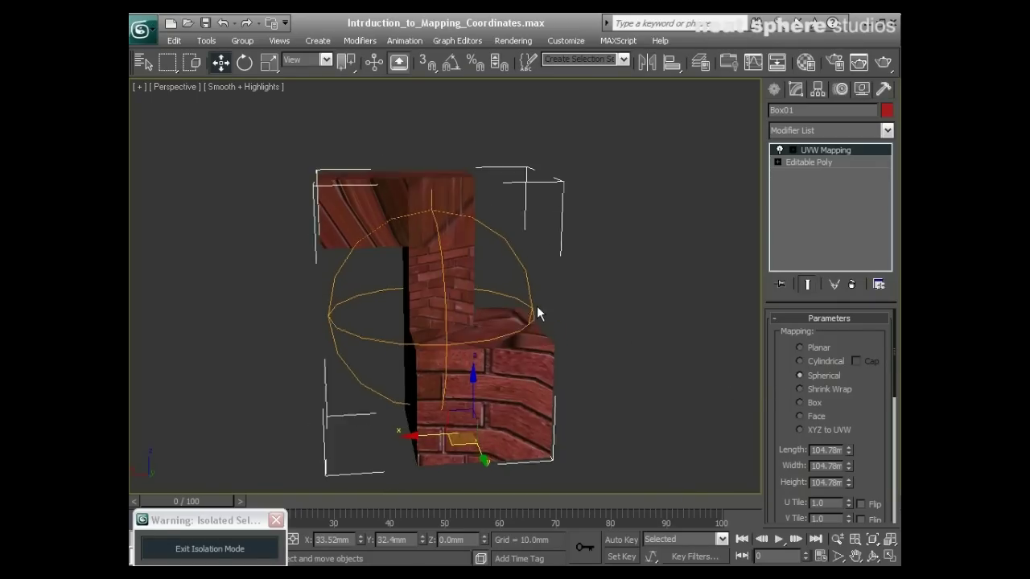
{"action": "middle_click_drag", "start_coordinate": [536, 311], "coordinate": [392, 158], "text": "alt"}
{"action": "left_click", "coordinate": [798, 390]}
{"action": "middle_click_drag", "start_coordinate": [523, 439], "coordinate": [503, 244], "text": "alt"}
{"action": "middle_click_drag", "start_coordinate": [454, 274], "coordinate": [475, 366], "text": "alt"}
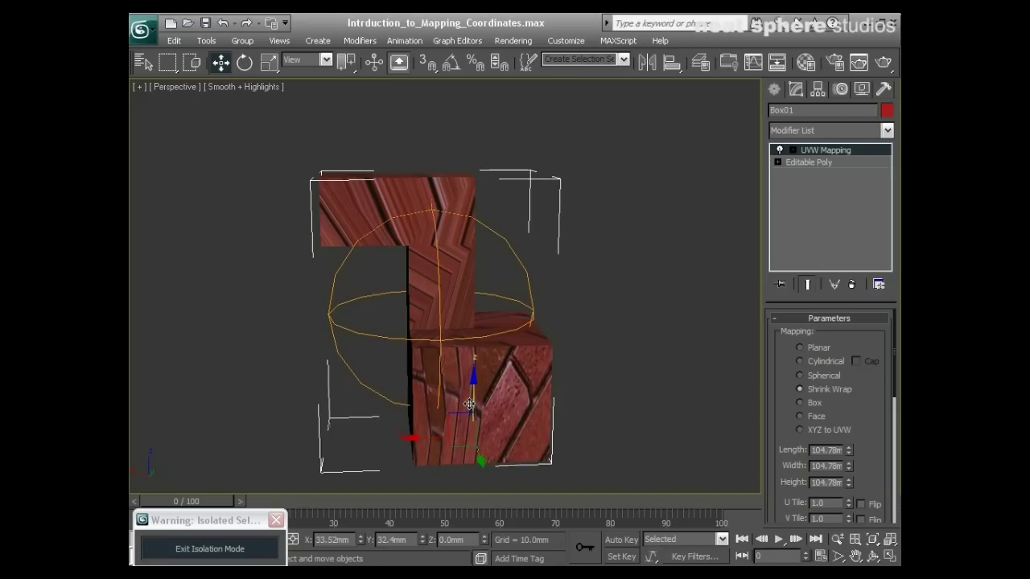
- Change the mapping to Box and examine the brick pattern on all sides, up close and from afar
{"action": "left_click", "coordinate": [798, 402]}
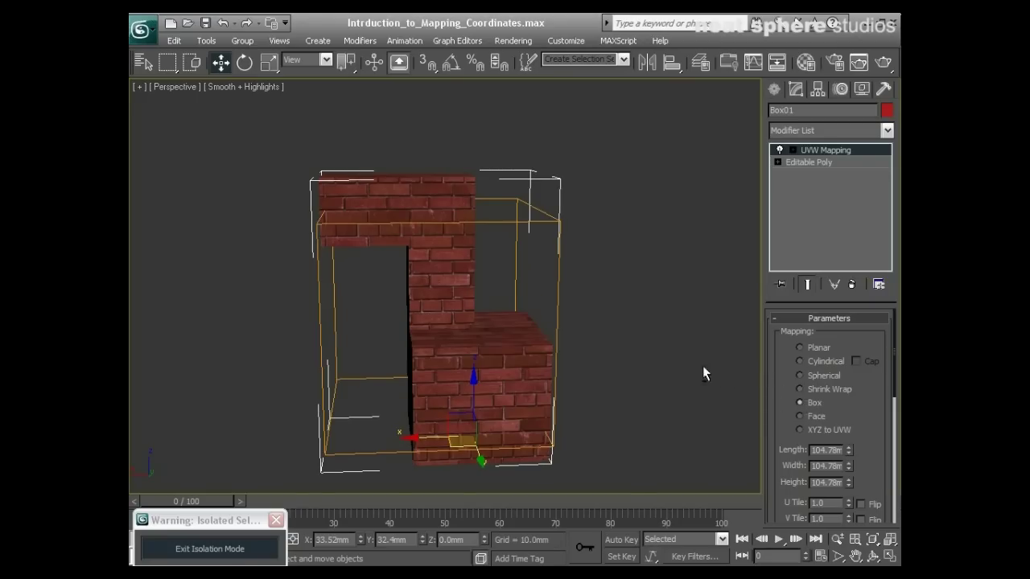
{"action": "middle_click_drag", "start_coordinate": [703, 373], "coordinate": [451, 387], "text": "alt"}
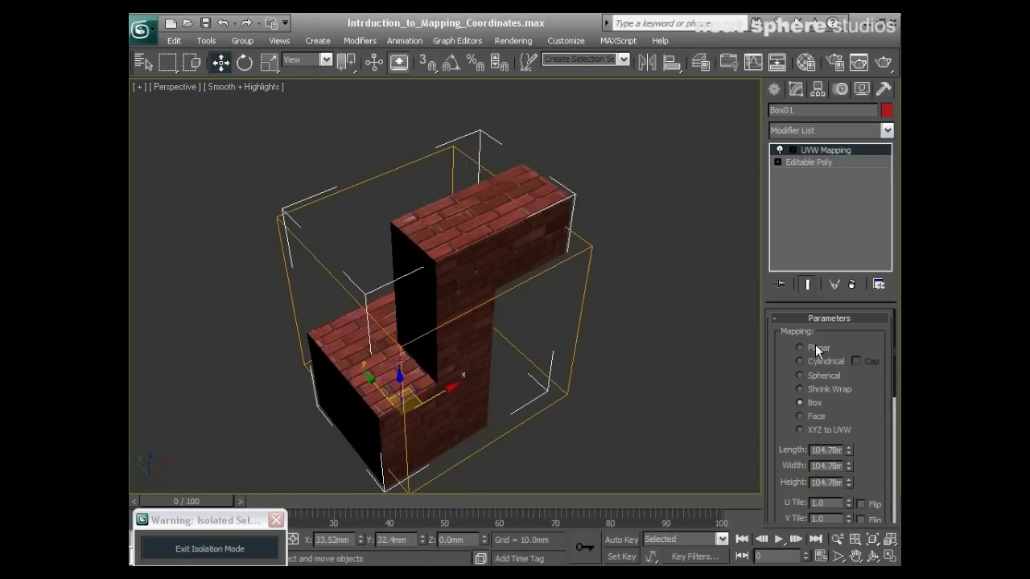
{"action": "middle_click_drag", "start_coordinate": [638, 371], "coordinate": [639, 332], "text": "alt"}
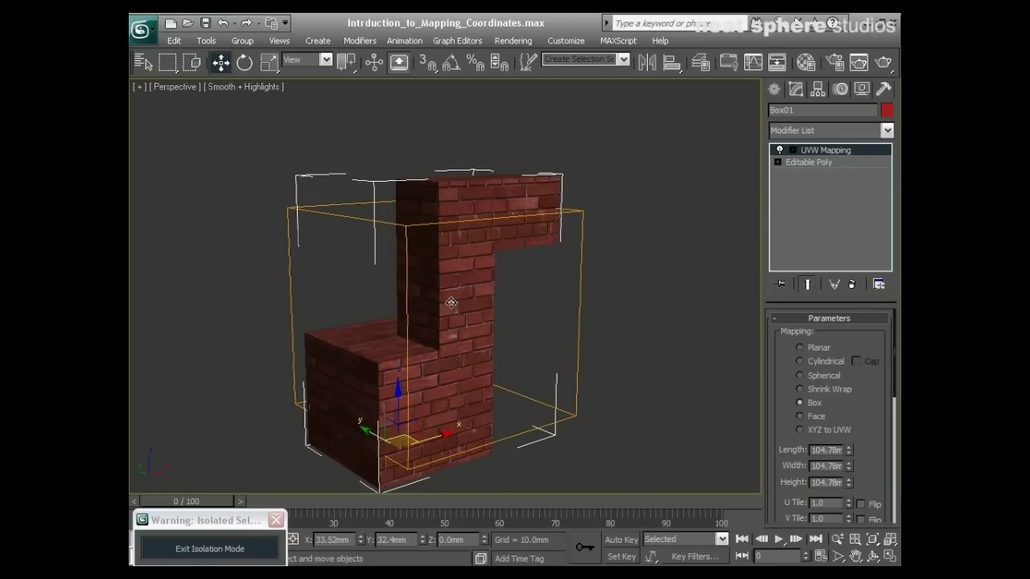
{"action": "middle_click_drag", "start_coordinate": [451, 303], "coordinate": [505, 285], "text": "ctrl+alt"}
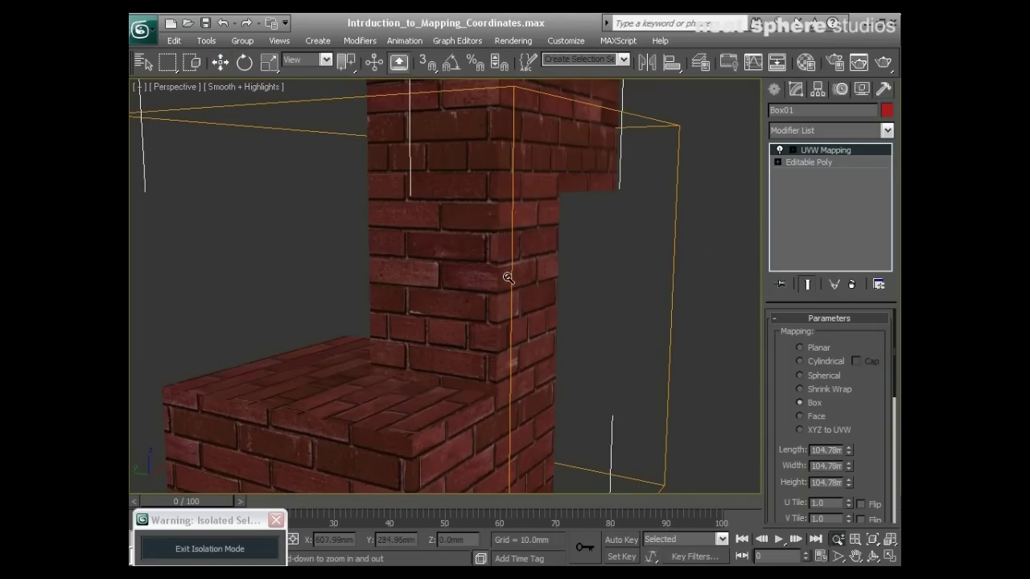
{"action": "middle_click_drag", "start_coordinate": [550, 320], "coordinate": [334, 357], "text": "ctrl+alt"}
{"action": "left_click_drag", "start_coordinate": [597, 238], "coordinate": [570, 308]}
{"action": "middle_click_drag", "start_coordinate": [556, 372], "coordinate": [553, 366]}
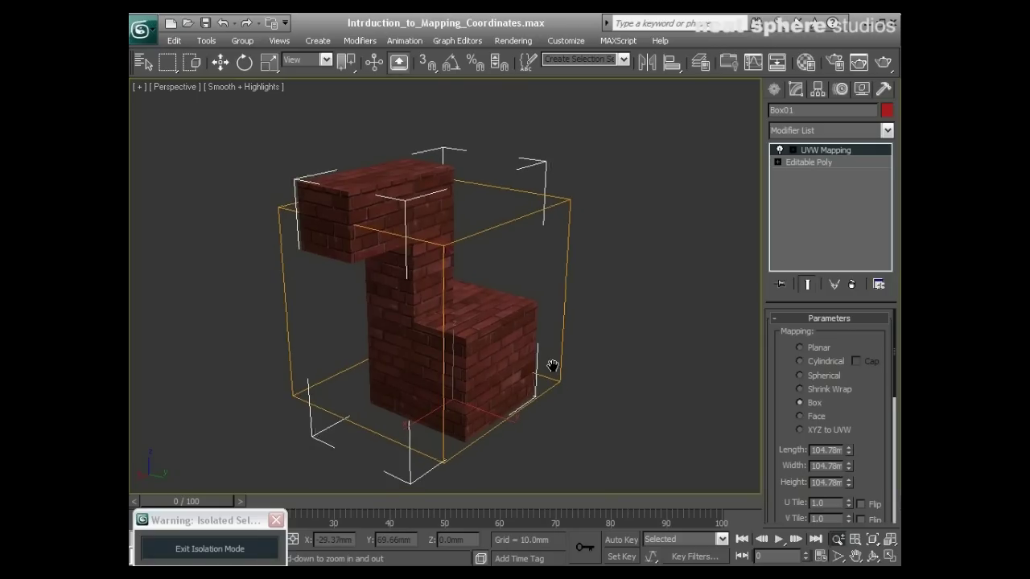
- Change the mapping to Face and display edged faces to examine how the bricks fill each polygon
{"action": "left_click", "coordinate": [800, 416]}
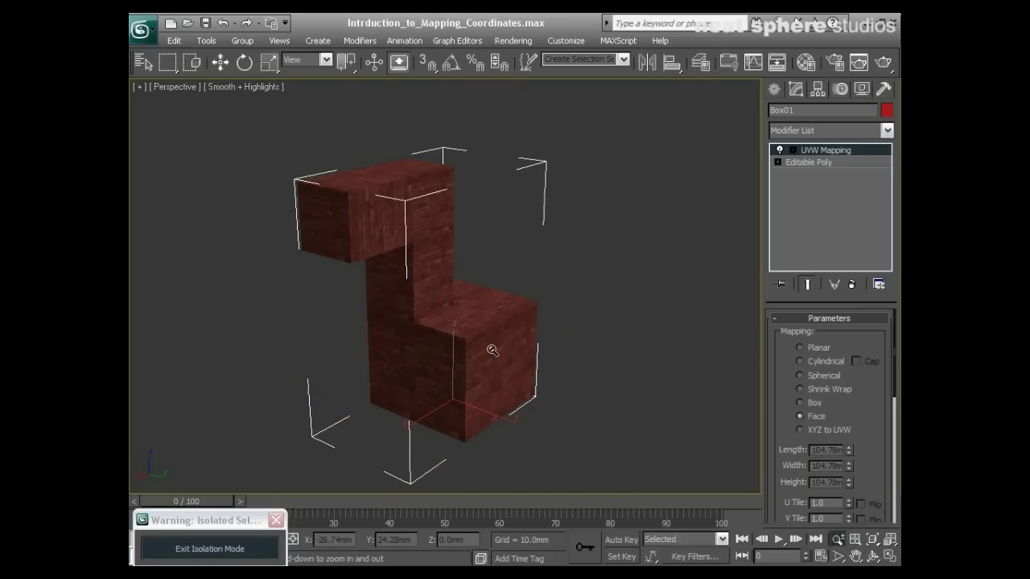
{"action": "scroll", "coordinate": [514, 361], "scroll_direction": "up", "scroll_amount": 5}
{"action": "middle_click_drag", "start_coordinate": [589, 380], "coordinate": [329, 364], "text": "alt"}
{"action": "middle_click_drag", "start_coordinate": [350, 328], "coordinate": [572, 345], "text": "alt"}
{"action": "left_click_drag", "start_coordinate": [550, 295], "coordinate": [535, 332]}
{"action": "middle_click_drag", "start_coordinate": [393, 367], "coordinate": [518, 276], "text": "alt"}
{"action": "middle_click_drag", "start_coordinate": [458, 202], "coordinate": [271, 286], "text": "alt"}
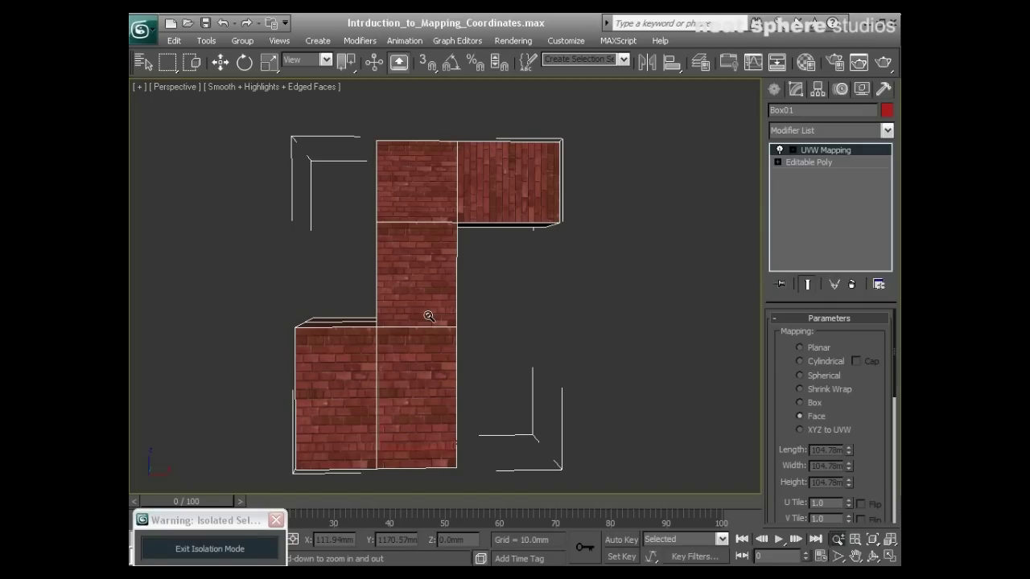
- Try XYZ to UVW mapping on the box, then return the mapping to Box
{"action": "left_click", "coordinate": [799, 429]}
{"action": "middle_click_drag", "start_coordinate": [418, 370], "coordinate": [359, 391], "text": "alt"}
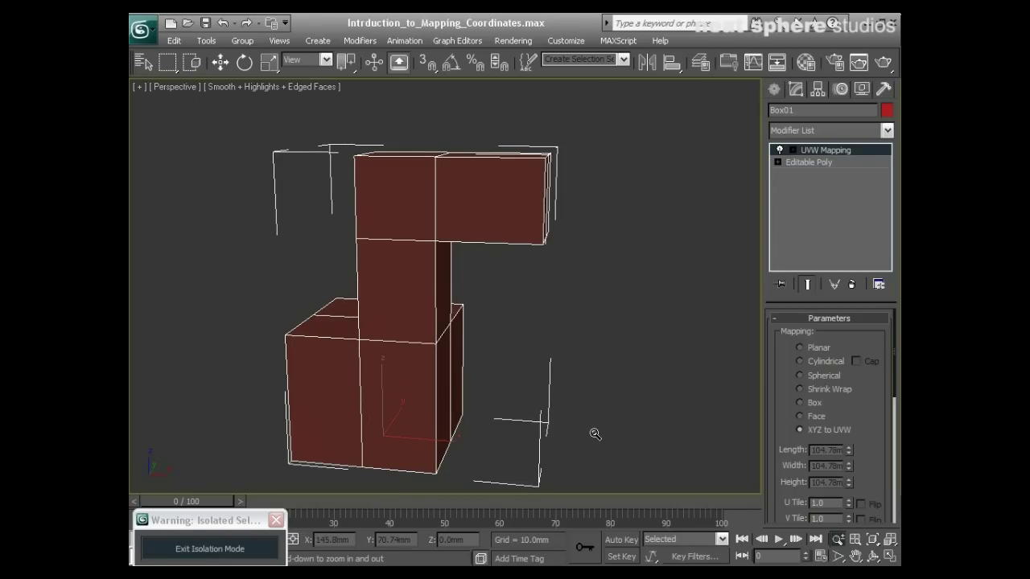
{"action": "left_click", "coordinate": [802, 401]}
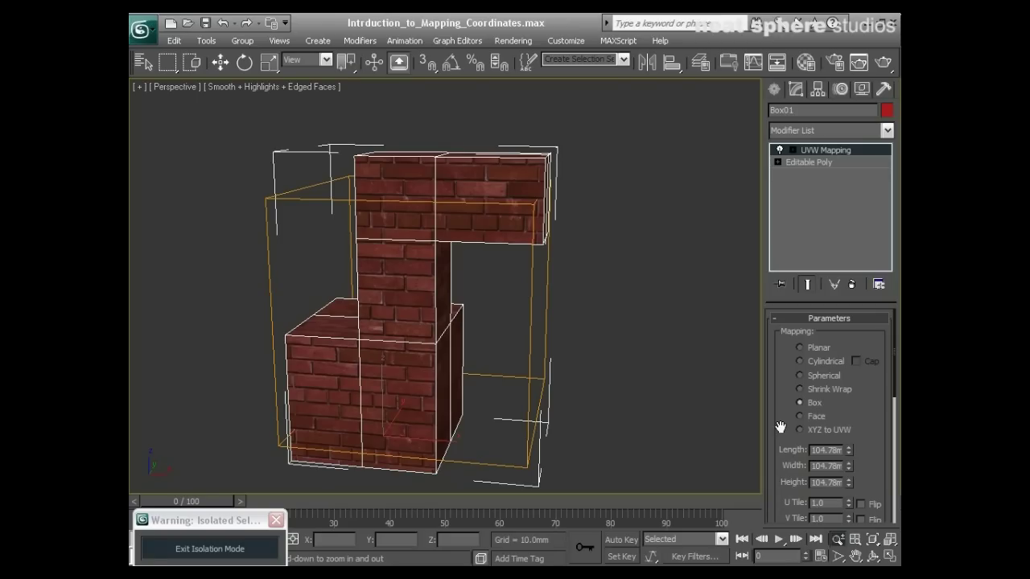
- Switch to Planar mapping and set the gizmo's length to 114.21 mm and width to 111.06 mm, leaving U Tile at 1.0
{"action": "left_click", "coordinate": [799, 347]}
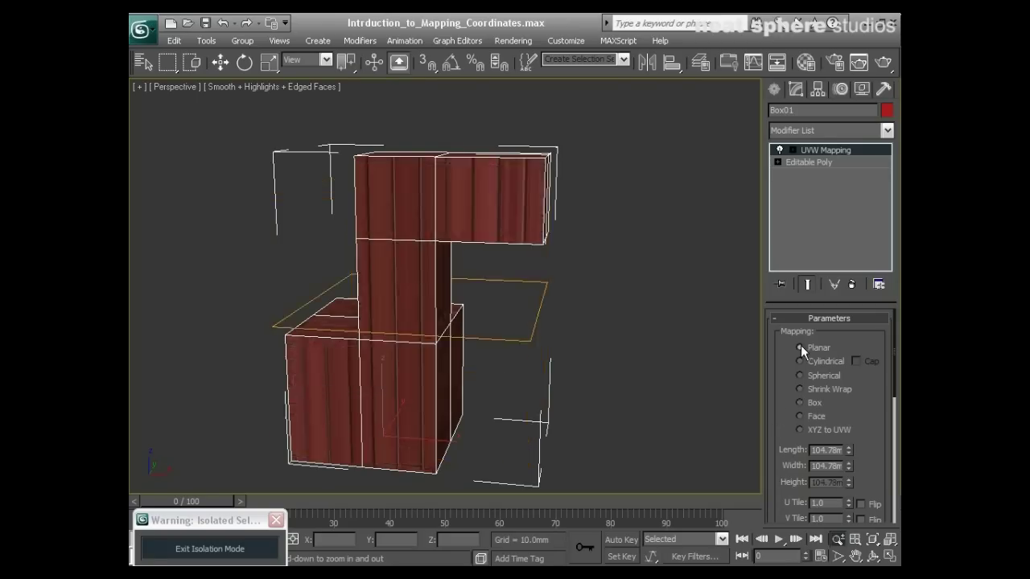
{"action": "middle_click_drag", "start_coordinate": [574, 351], "coordinate": [299, 395], "text": "alt"}
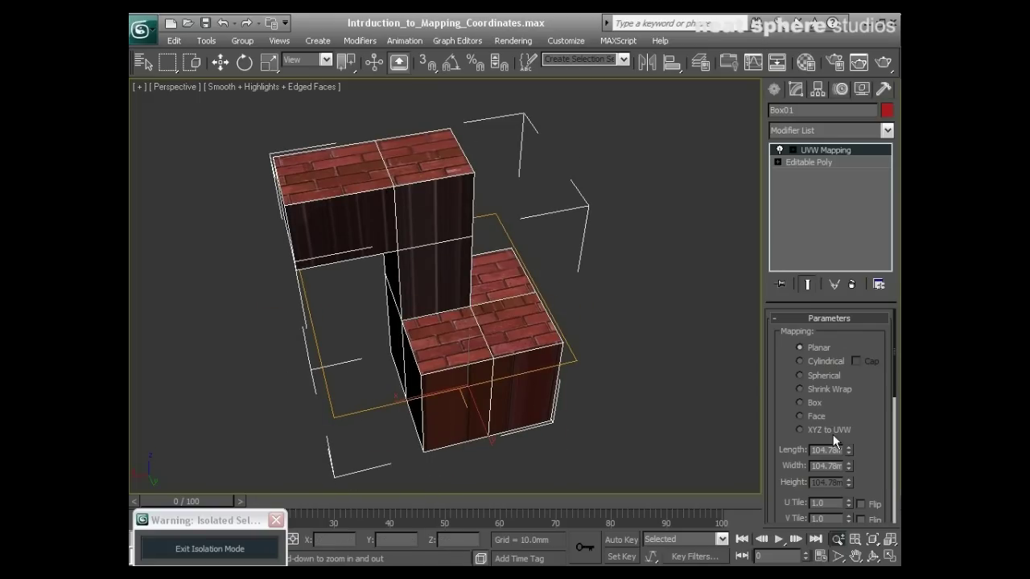
{"action": "mouse_move", "coordinate": [667, 356]}
{"action": "middle_mouse_down", "text": "alt"}
{"action": "mouse_move", "coordinate": [500, 327]}
{"action": "mouse_move", "coordinate": [399, 330]}
{"action": "mouse_move", "coordinate": [656, 344]}
{"action": "middle_mouse_up", "text": "alt"}
{"action": "scroll", "coordinate": [788, 387], "scroll_direction": "down", "scroll_amount": 5}
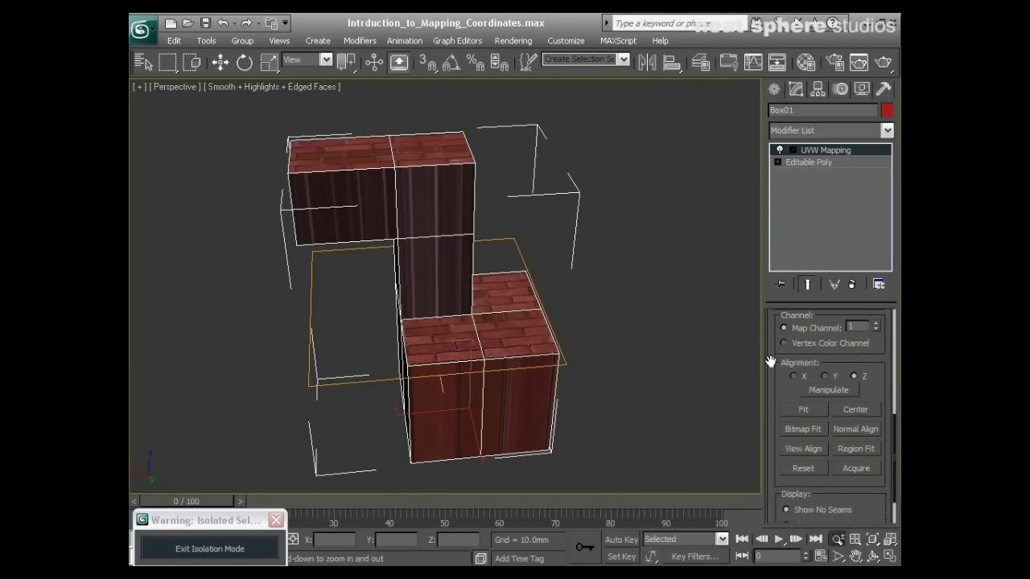
{"action": "scroll", "coordinate": [770, 378], "scroll_direction": "up", "scroll_amount": 5}
{"action": "left_click_drag", "start_coordinate": [769, 425], "coordinate": [841, 393]}
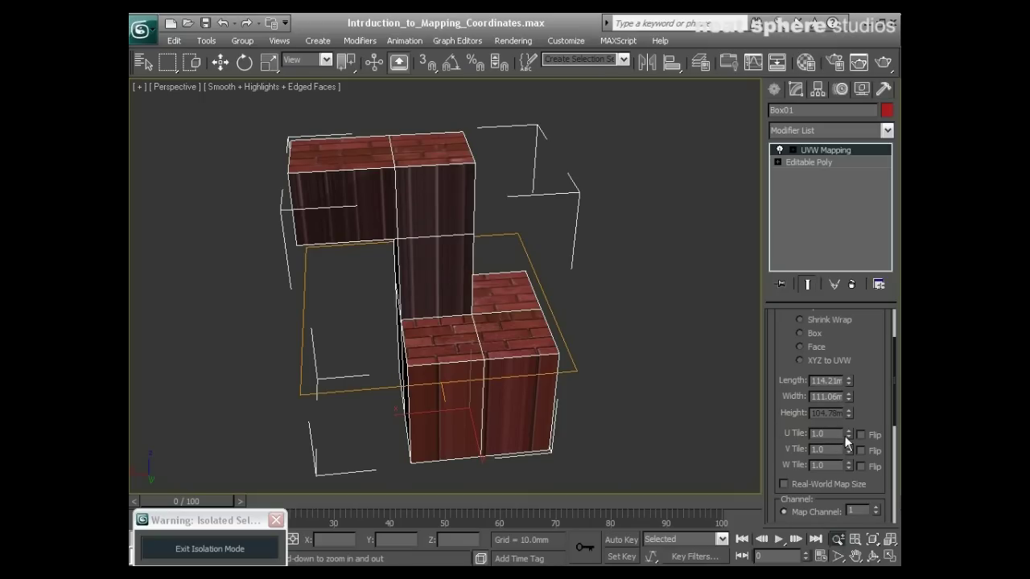
{"action": "left_click_drag", "start_coordinate": [848, 434], "coordinate": [833, 427]}
{"action": "right_click", "coordinate": [833, 426]}
- Set the mapping type to Box and inspect the bricks across the model's sides
{"action": "left_click", "coordinate": [799, 333]}
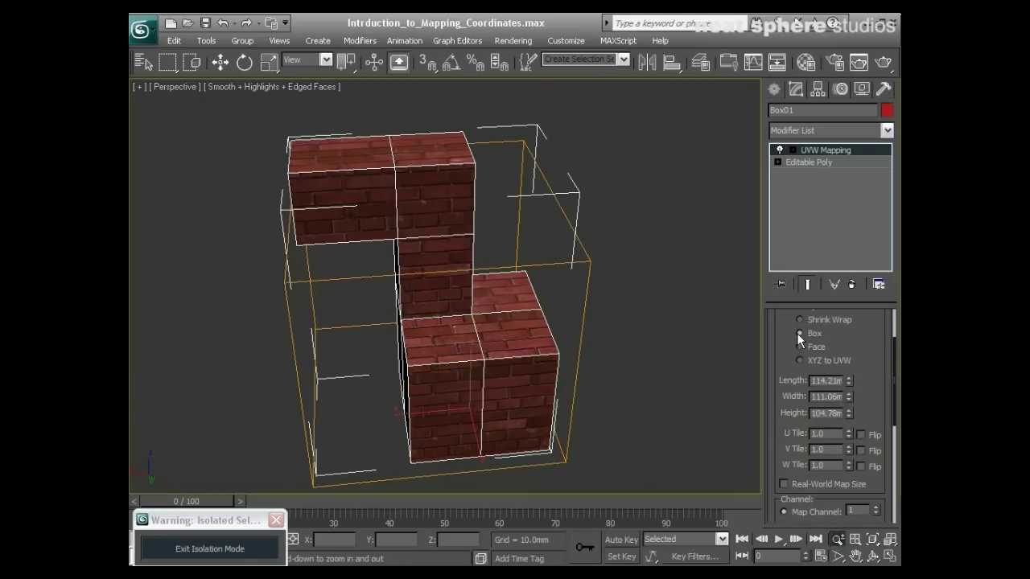
{"action": "middle_click_drag", "start_coordinate": [665, 379], "coordinate": [776, 406], "text": "alt"}
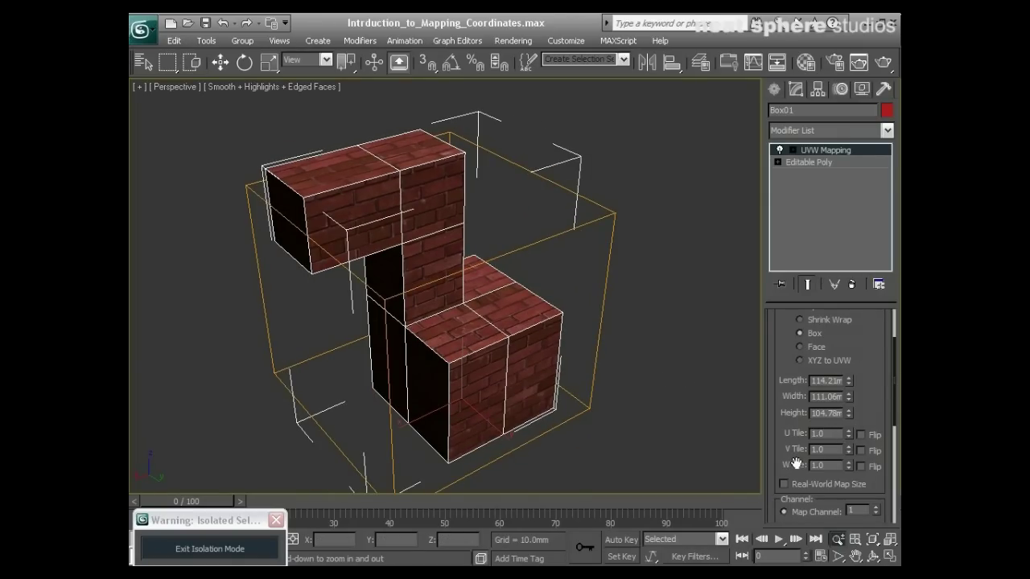
{"action": "scroll", "coordinate": [474, 330], "scroll_direction": "down", "scroll_amount": 3}
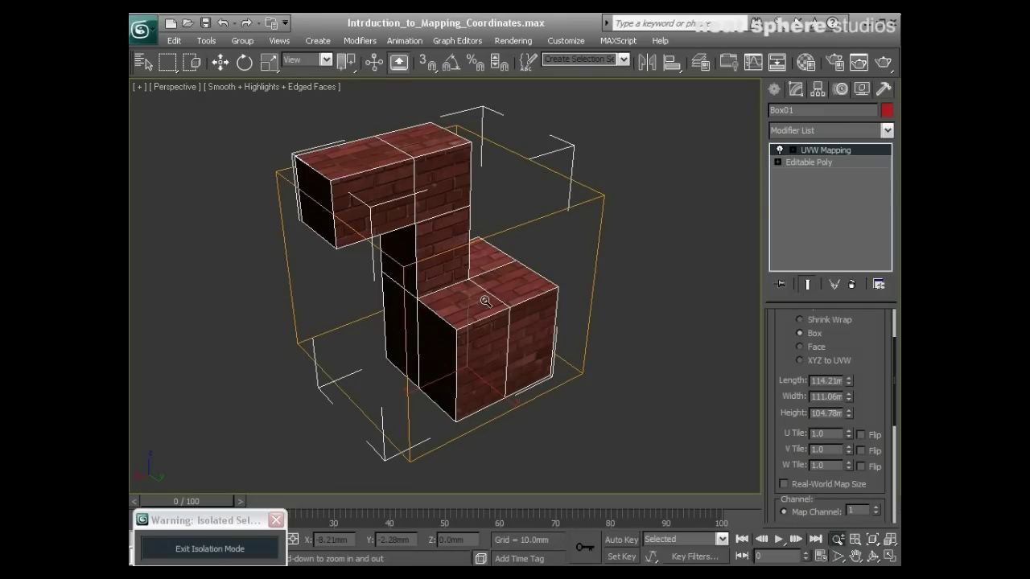
{"action": "middle_click_drag", "start_coordinate": [484, 300], "coordinate": [530, 272], "text": "alt"}
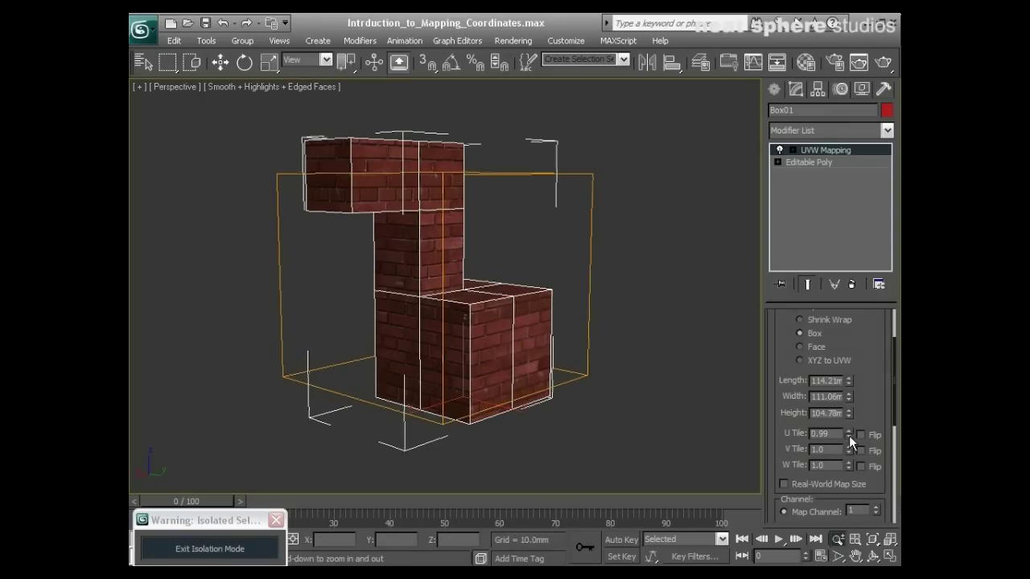
- Set U Tile to 1.75 and resize the mapping gizmo to 139.33 mm length, 137.72 mm width and 147.74 mm height
{"action": "left_click_drag", "start_coordinate": [849, 435], "coordinate": [832, 368]}
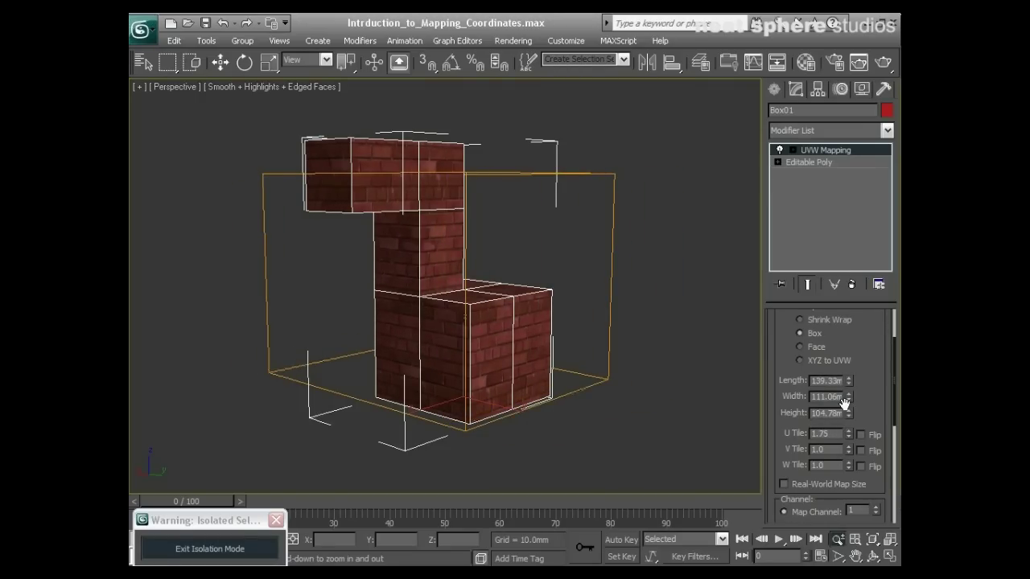
{"action": "left_click_drag", "start_coordinate": [845, 402], "coordinate": [835, 384]}
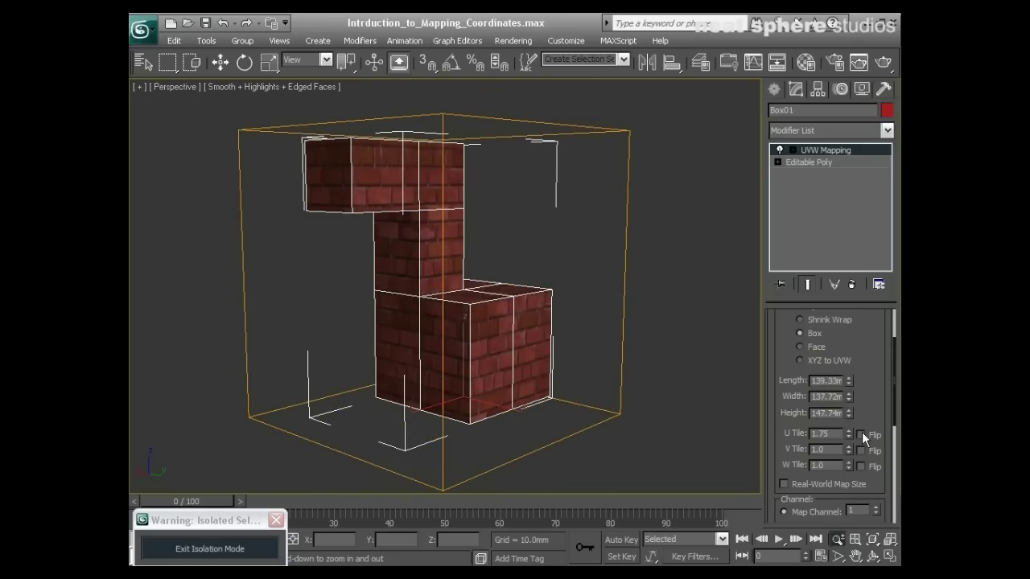
- Try flipping the texture in U and V, then turn both flips off again
{"action": "left_click", "coordinate": [859, 434]}
{"action": "left_click", "coordinate": [861, 451]}
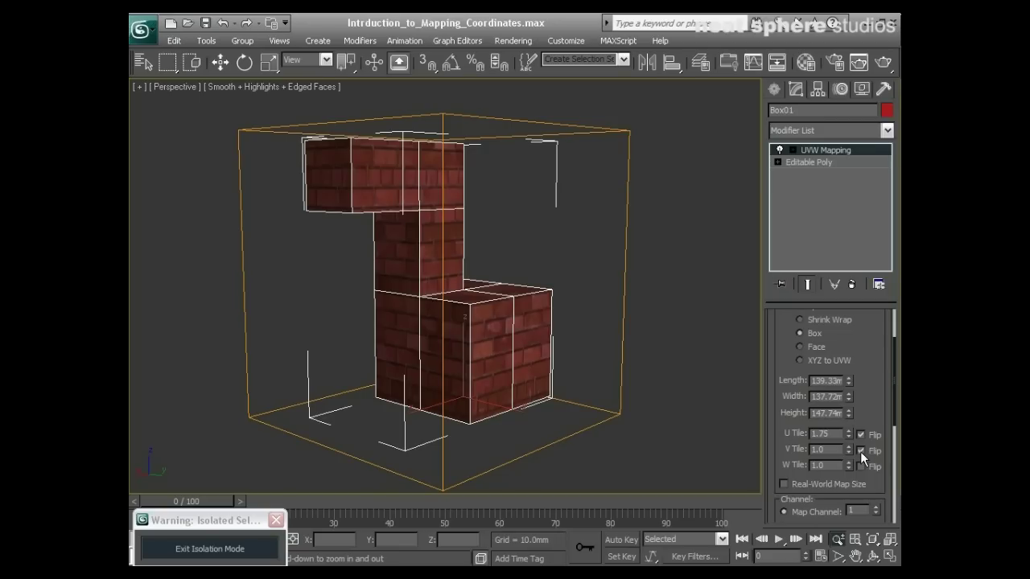
{"action": "left_click", "coordinate": [860, 450]}
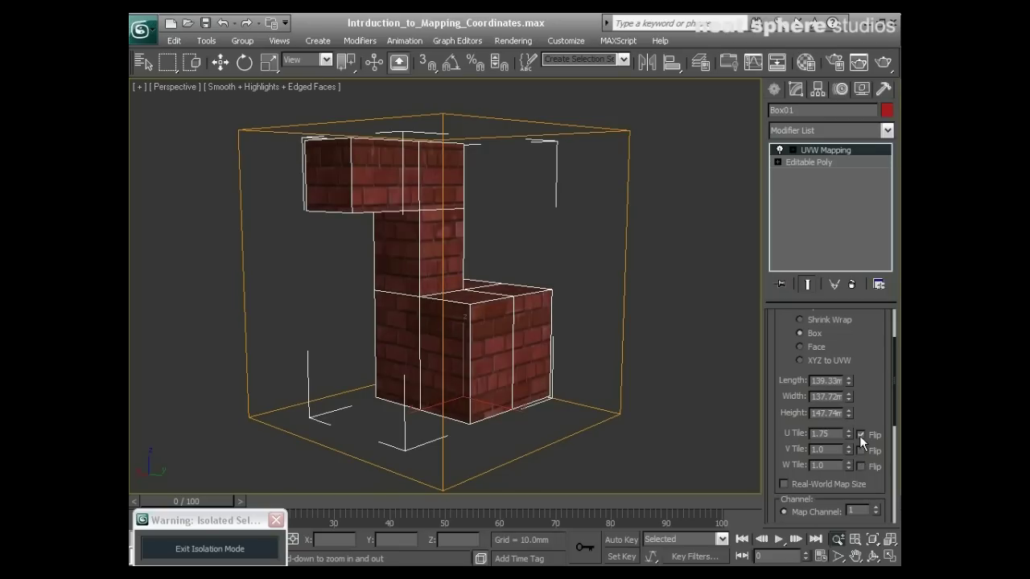
{"action": "left_click", "coordinate": [860, 435]}
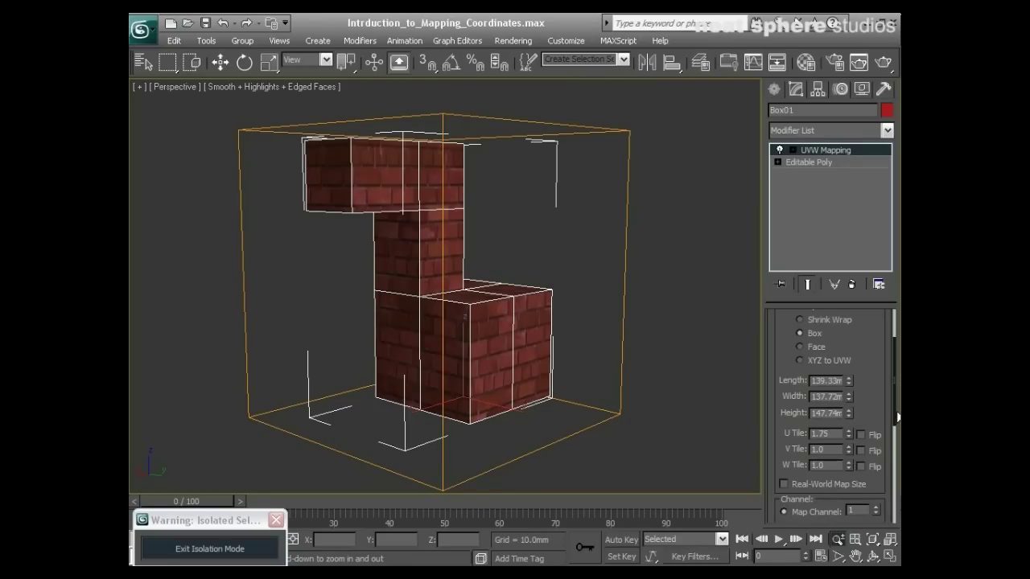
- Fit the box mapping gizmo to the object's extents
{"action": "scroll", "coordinate": [885, 455], "scroll_direction": "down", "scroll_amount": 5}
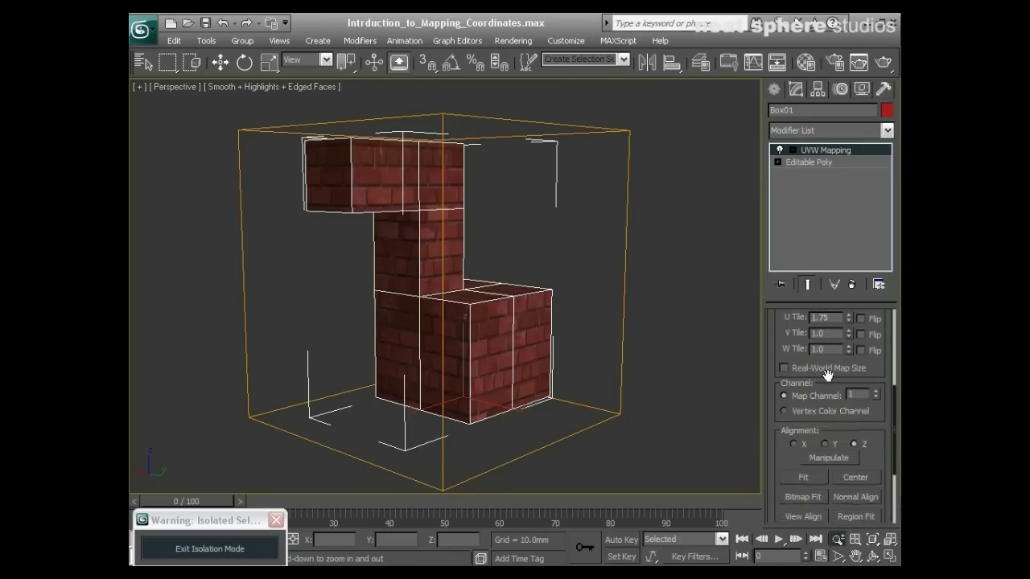
{"action": "scroll", "coordinate": [896, 406], "scroll_direction": "down", "scroll_amount": 2}
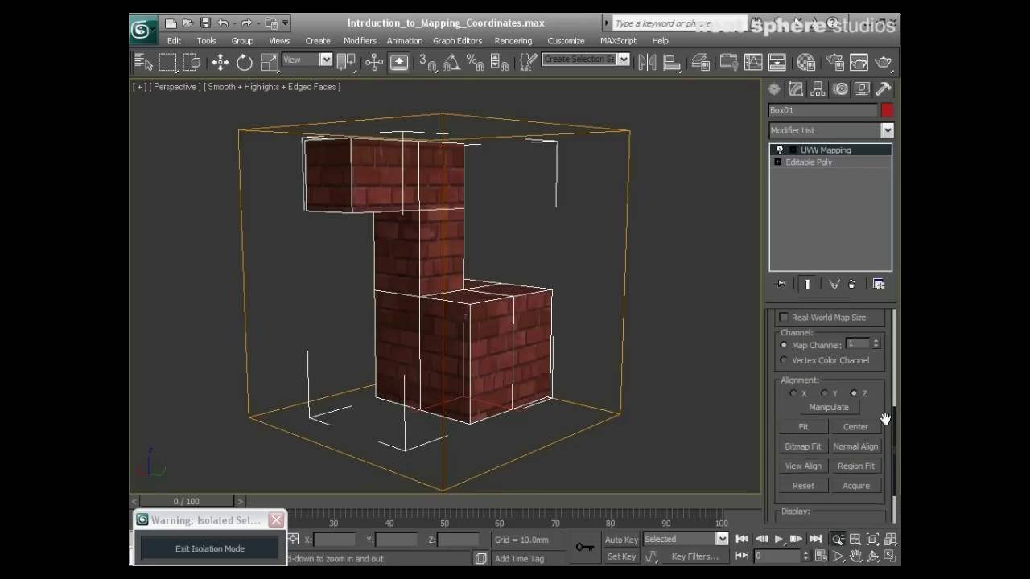
{"action": "scroll", "coordinate": [896, 416], "scroll_direction": "down", "scroll_amount": 2}
{"action": "left_click", "coordinate": [810, 373]}
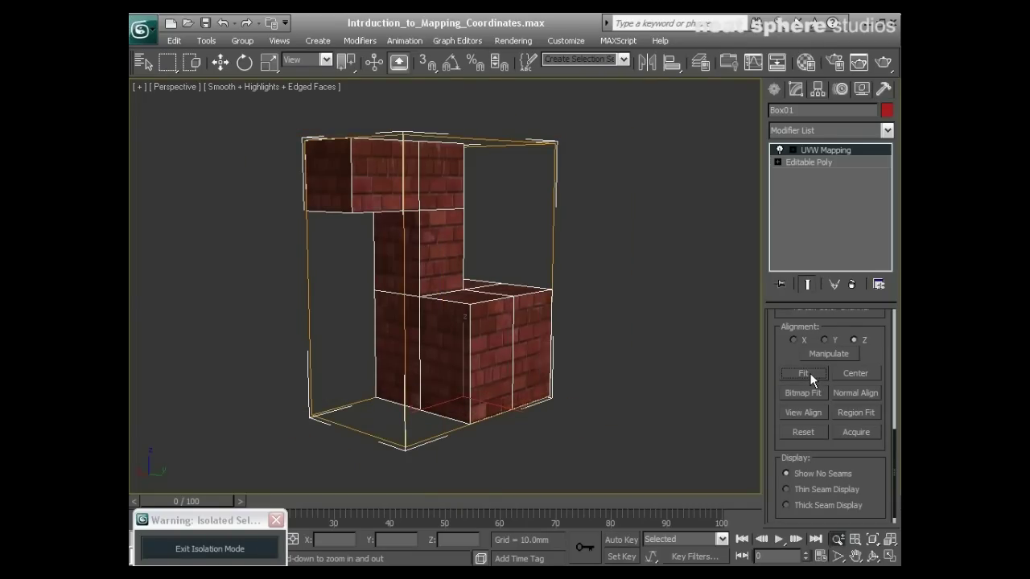
- Try aligning the box mapping gizmo to the current view, then undo back to the fitted gizmo
{"action": "mouse_move", "coordinate": [618, 407]}
{"action": "middle_mouse_down", "text": "alt"}
{"action": "mouse_move", "coordinate": [572, 402]}
{"action": "mouse_move", "coordinate": [635, 421]}
{"action": "mouse_move", "coordinate": [611, 427]}
{"action": "mouse_move", "coordinate": [624, 425]}
{"action": "middle_mouse_up", "text": "alt"}
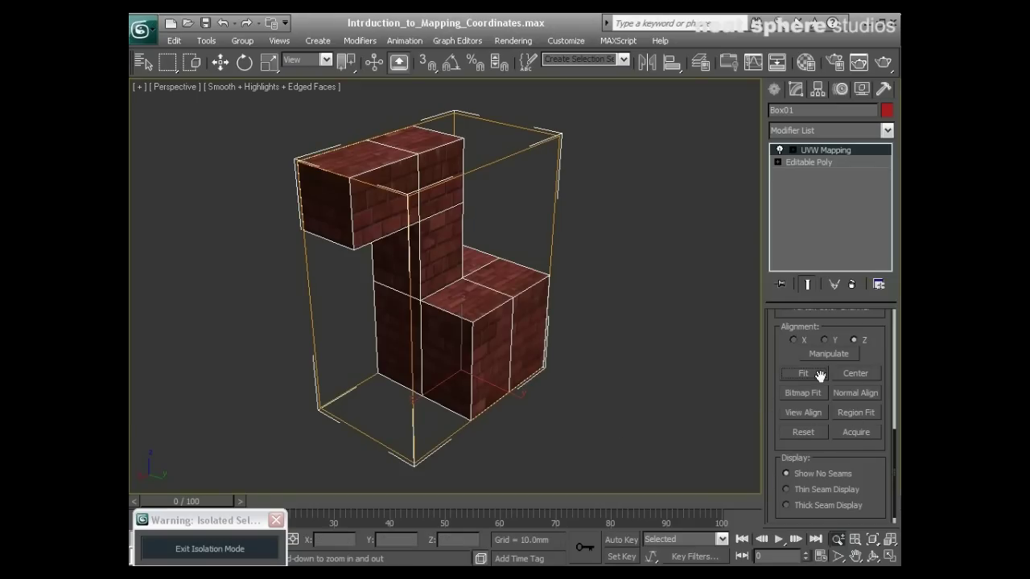
{"action": "left_click", "coordinate": [804, 412]}
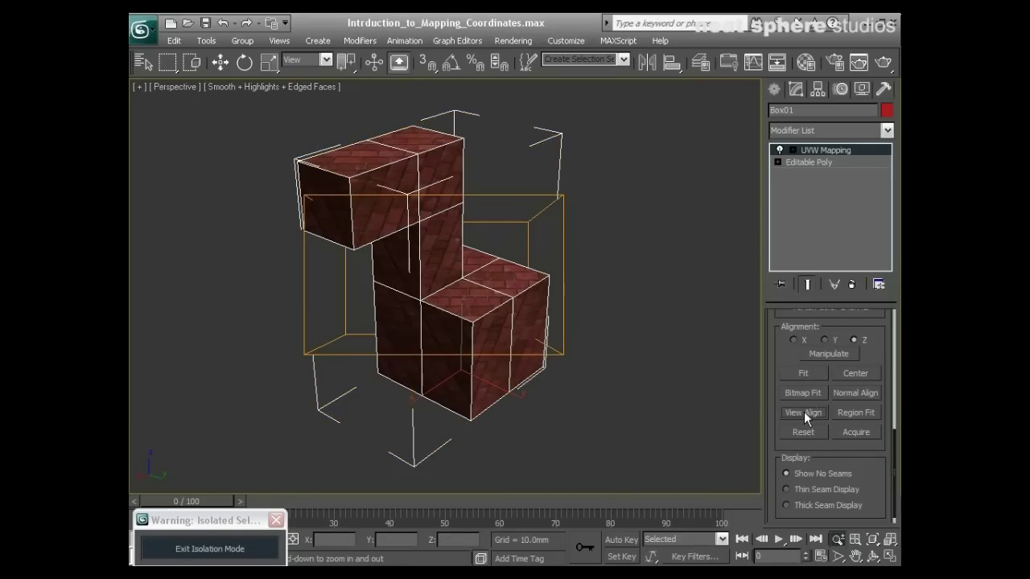
{"action": "middle_click_drag", "start_coordinate": [587, 356], "coordinate": [662, 394], "text": "alt"}
{"action": "left_click", "coordinate": [812, 373]}
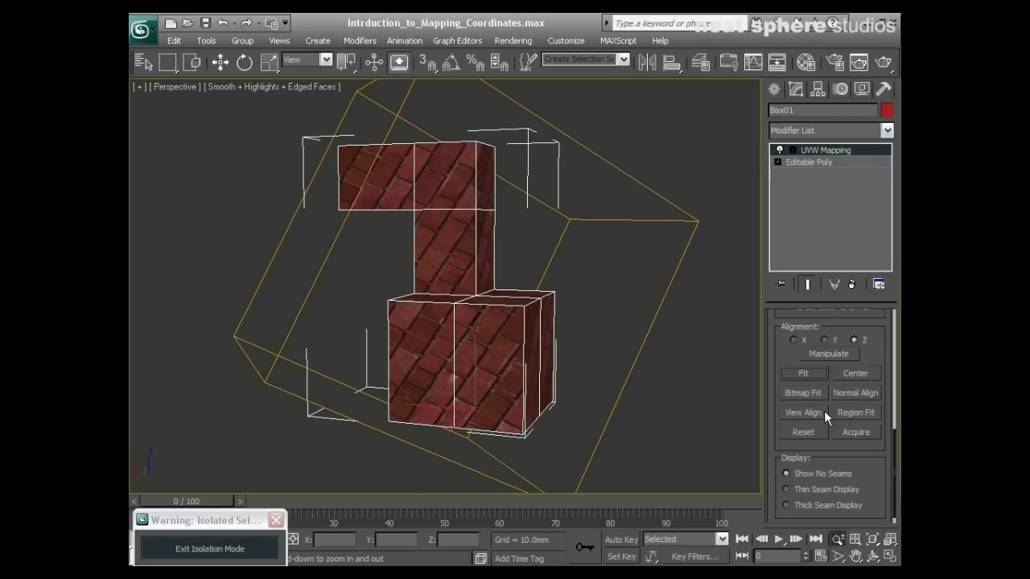
{"action": "left_click_drag", "start_coordinate": [892, 439], "coordinate": [890, 310]}
{"action": "key", "text": "ctrl+z"}
{"action": "key", "text": "ctrl+z"}
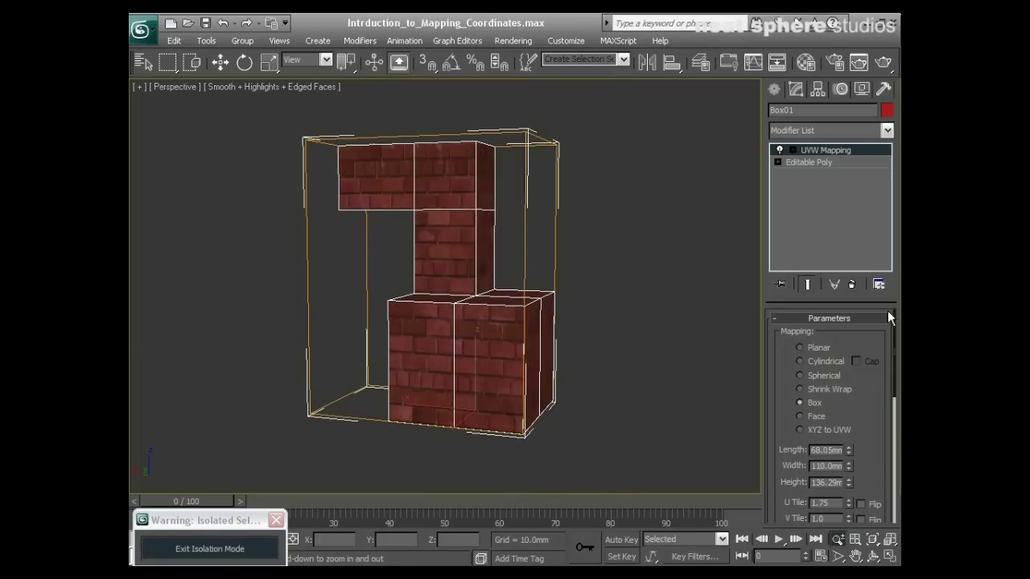
- Edit the UVW Mapping gizmo and move it off the model to about X -58.72 mm, Y 51.12 mm
{"action": "left_click_drag", "start_coordinate": [894, 376], "coordinate": [879, 557]}
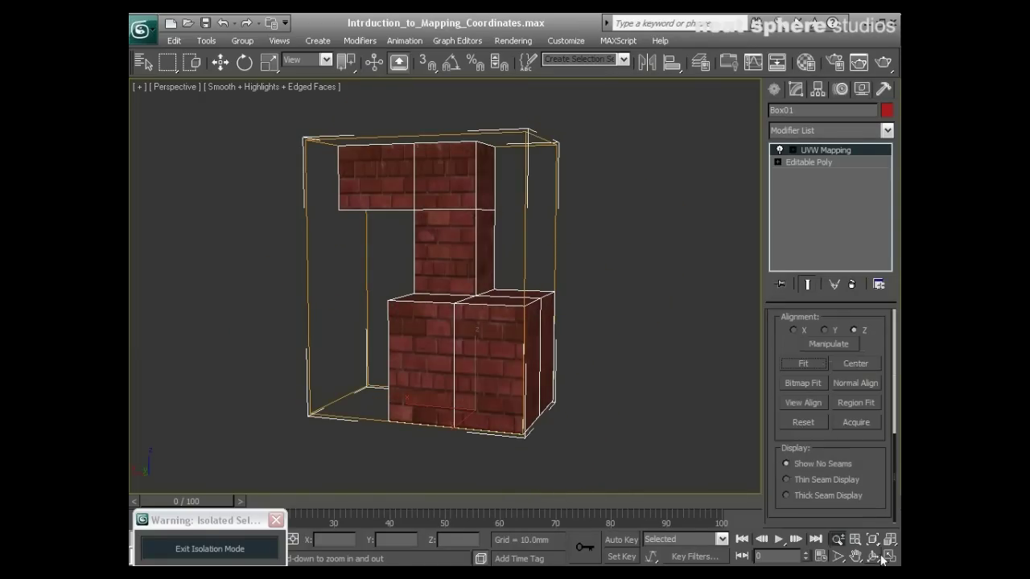
{"action": "middle_click_drag", "start_coordinate": [512, 369], "coordinate": [554, 270], "text": "alt"}
{"action": "left_click", "coordinate": [793, 150]}
{"action": "left_click", "coordinate": [814, 162]}
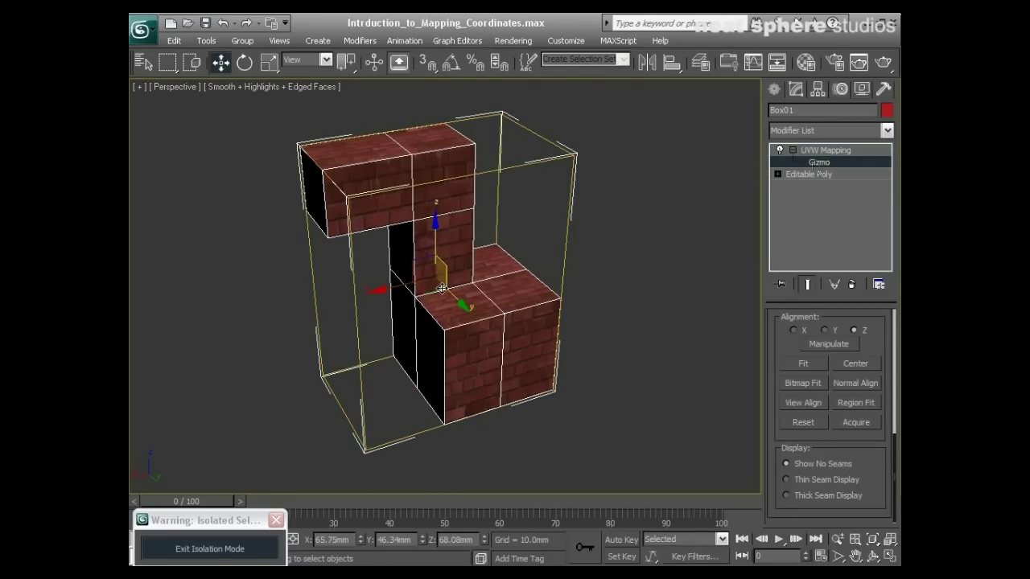
{"action": "left_click_drag", "start_coordinate": [431, 288], "coordinate": [630, 245]}
{"action": "middle_click_drag", "start_coordinate": [624, 264], "coordinate": [430, 294]}
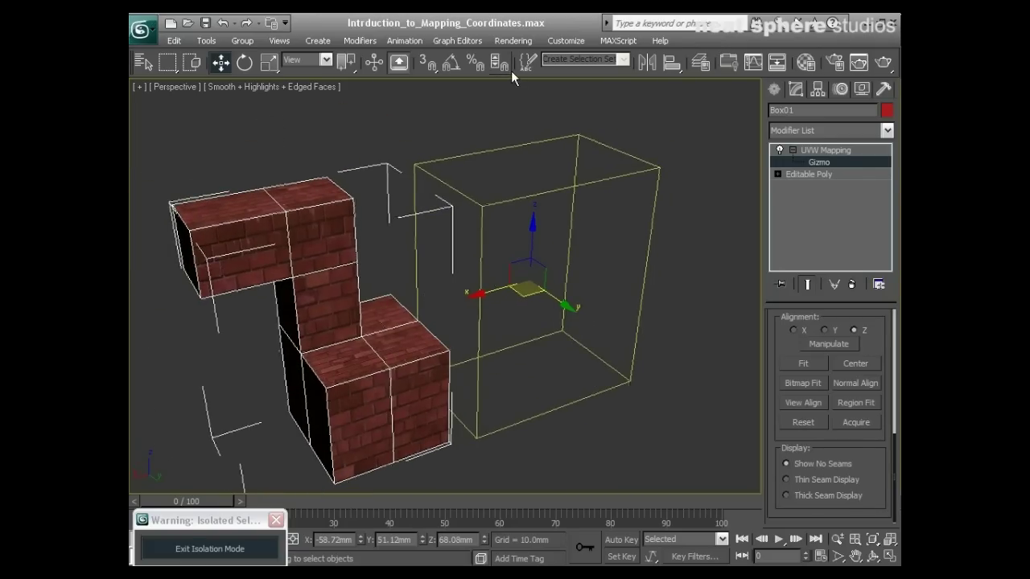
- Enable Select and Manipulate and shrink the mapping gizmo's width and length by its edges
{"action": "left_click", "coordinate": [375, 64]}
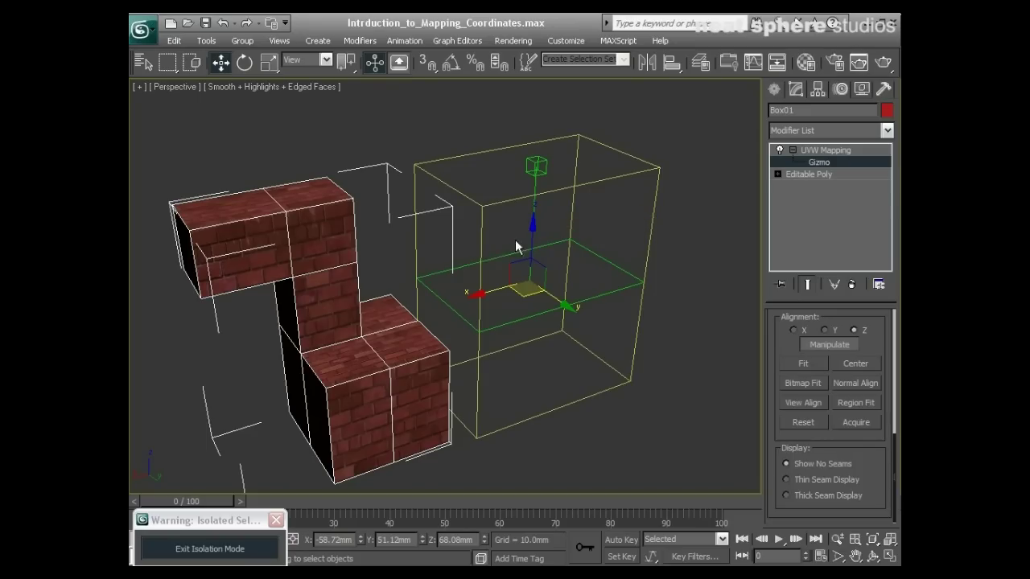
{"action": "mouse_move", "coordinate": [501, 237]}
{"action": "middle_mouse_down", "text": "alt"}
{"action": "mouse_move", "coordinate": [488, 236]}
{"action": "mouse_move", "coordinate": [515, 212]}
{"action": "mouse_move", "coordinate": [508, 246]}
{"action": "middle_mouse_up", "text": "alt"}
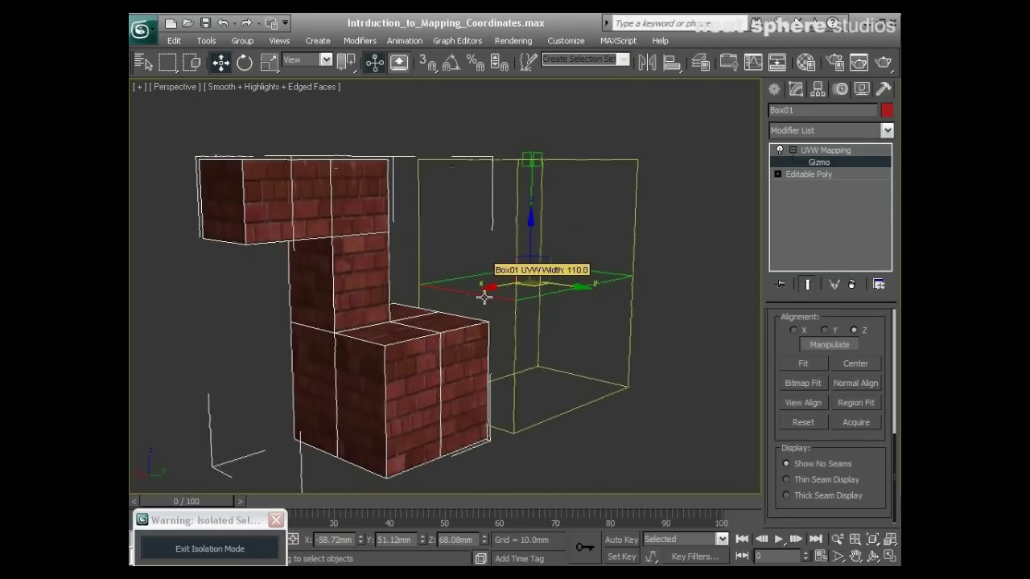
{"action": "left_click_drag", "start_coordinate": [483, 296], "coordinate": [522, 292]}
{"action": "middle_click_drag", "start_coordinate": [527, 281], "coordinate": [510, 283], "text": "alt"}
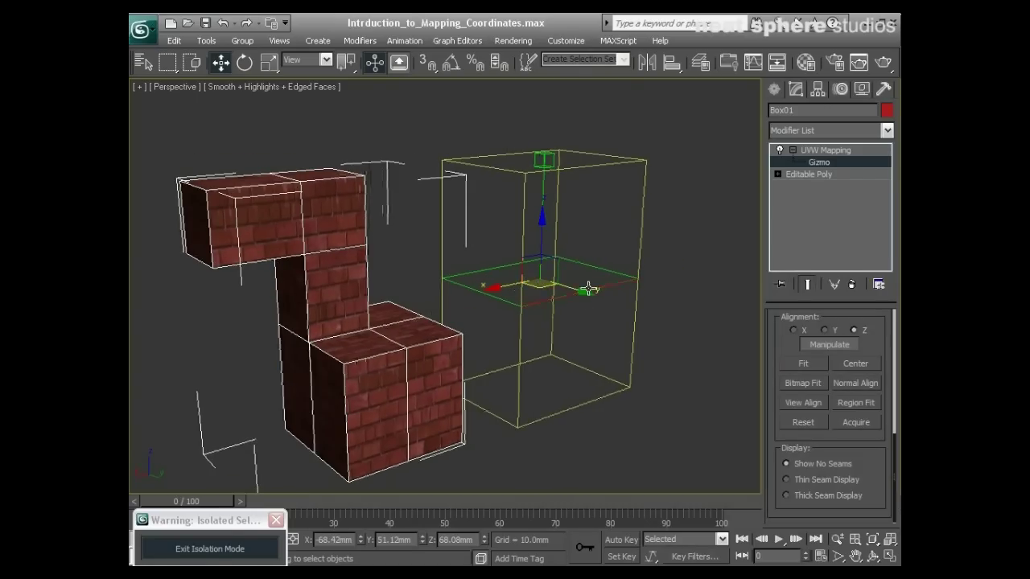
{"action": "left_click_drag", "start_coordinate": [593, 286], "coordinate": [561, 265]}
{"action": "middle_click_drag", "start_coordinate": [537, 273], "coordinate": [512, 335], "text": "alt"}
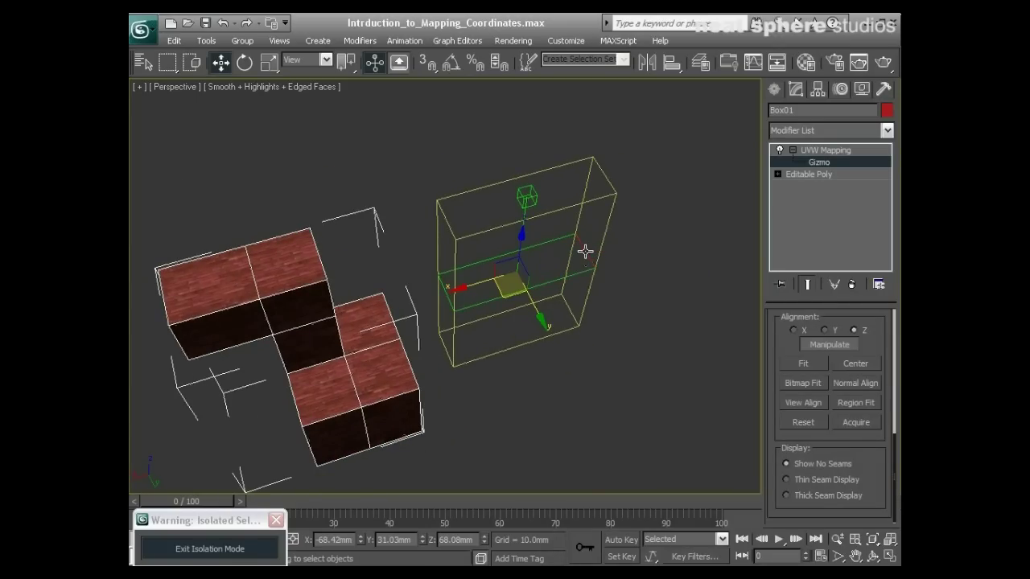
{"action": "left_click_drag", "start_coordinate": [579, 246], "coordinate": [520, 287]}
{"action": "middle_click_drag", "start_coordinate": [520, 287], "coordinate": [460, 293], "text": "alt"}
- Reduce the mapping gizmo's height with its manipulator in two passes, first to about 54 mm, then further
{"action": "left_click_drag", "start_coordinate": [482, 174], "coordinate": [482, 230]}
{"action": "middle_click_drag", "start_coordinate": [483, 230], "coordinate": [488, 341], "text": "alt"}
{"action": "key", "text": "alt+z"}
{"action": "left_click_drag", "start_coordinate": [484, 390], "coordinate": [479, 346]}
{"action": "middle_click_drag", "start_coordinate": [480, 346], "coordinate": [463, 195], "text": "alt"}
{"action": "scroll", "coordinate": [451, 313], "scroll_direction": "down", "scroll_amount": 1}
{"action": "key", "text": "w"}
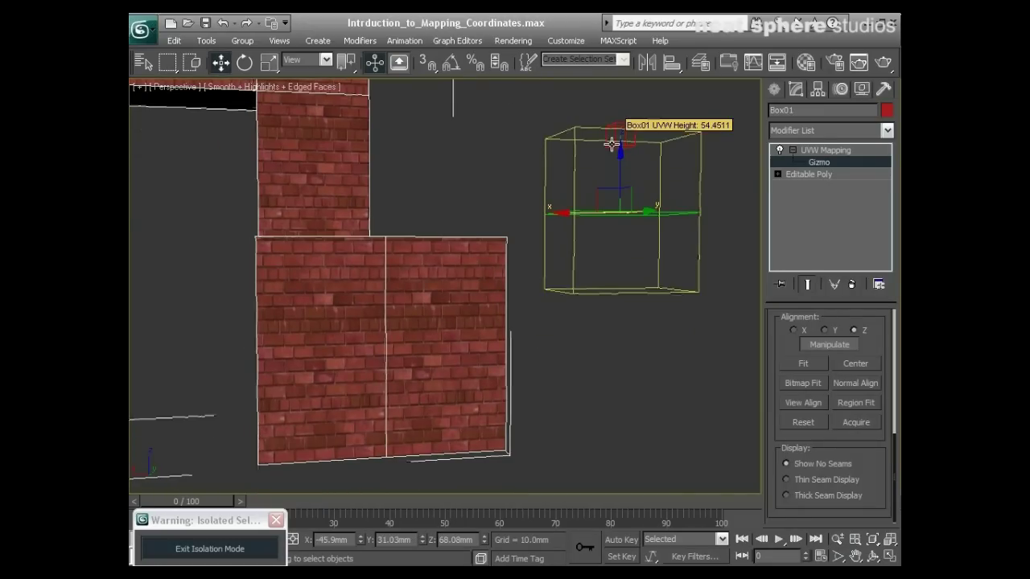
{"action": "left_click_drag", "start_coordinate": [614, 145], "coordinate": [610, 175]}
- Render the perspective view to check the smaller brick pattern, then close the rendered frame
{"action": "middle_click_drag", "start_coordinate": [587, 305], "coordinate": [500, 336], "text": "alt"}
{"action": "key", "text": "alt+z"}
{"action": "left_click_drag", "start_coordinate": [480, 359], "coordinate": [472, 322]}
{"action": "middle_click_drag", "start_coordinate": [446, 324], "coordinate": [487, 325], "text": "alt"}
{"action": "left_click_drag", "start_coordinate": [495, 294], "coordinate": [544, 391]}
{"action": "left_click_drag", "start_coordinate": [489, 258], "coordinate": [492, 298]}
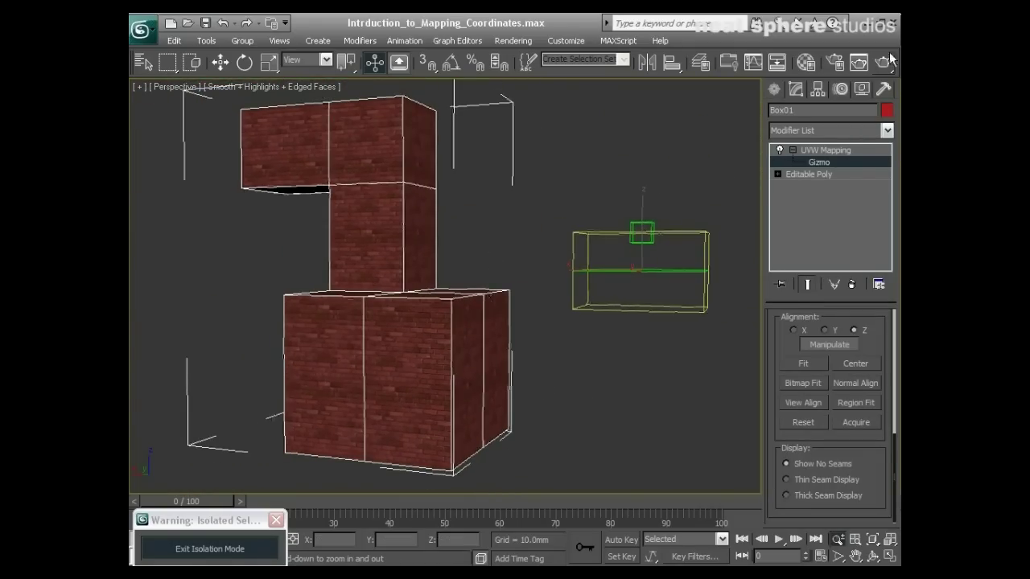
{"action": "left_click", "coordinate": [859, 62]}
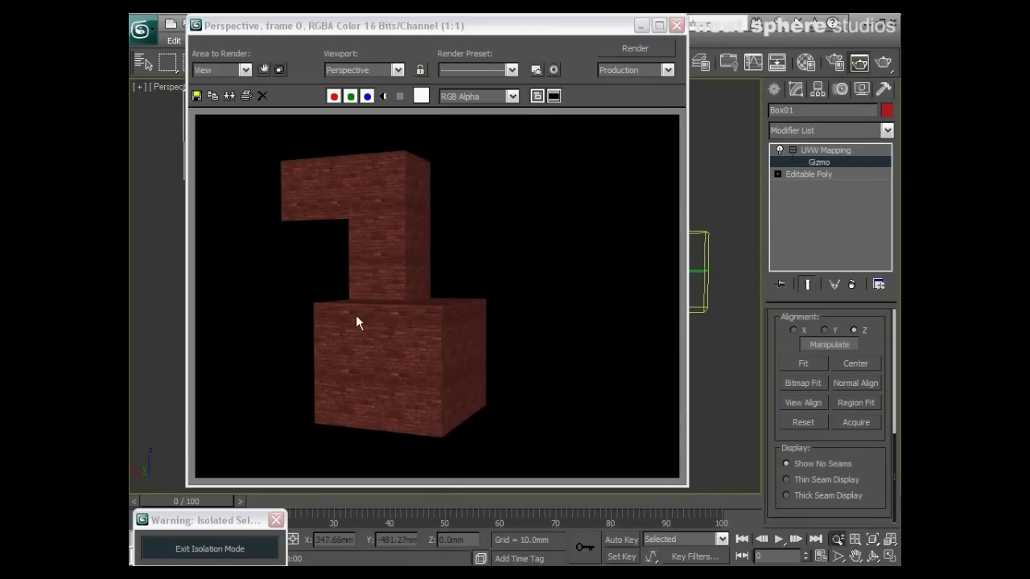
{"action": "left_click", "coordinate": [676, 24]}
- Move the mapping gizmo back onto the model's lower block and leave gizmo editing
{"action": "scroll", "coordinate": [469, 356], "scroll_direction": "up", "scroll_amount": 5}
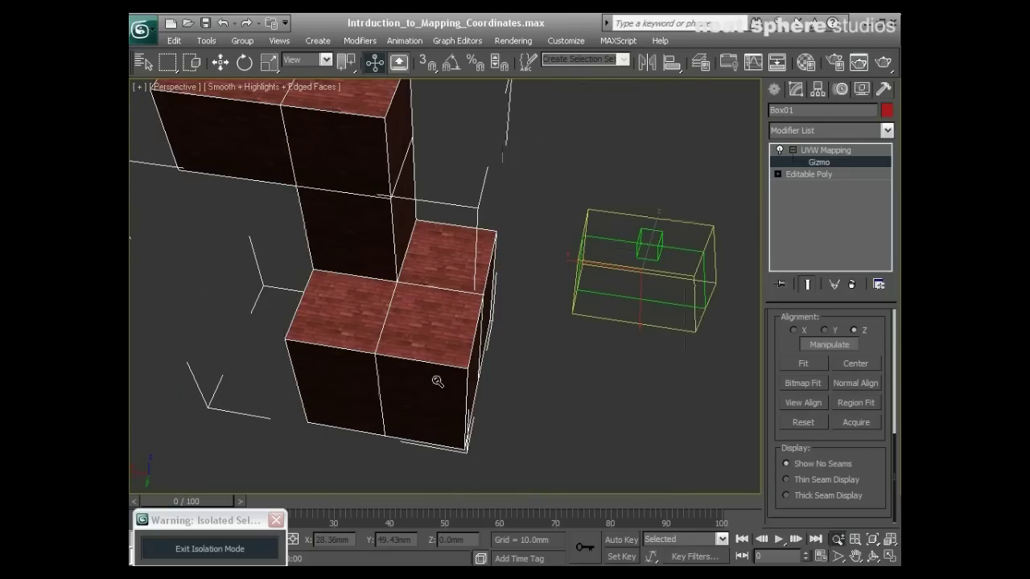
{"action": "key", "text": "w"}
{"action": "left_click_drag", "start_coordinate": [628, 286], "coordinate": [380, 296]}
{"action": "left_click", "coordinate": [813, 150]}
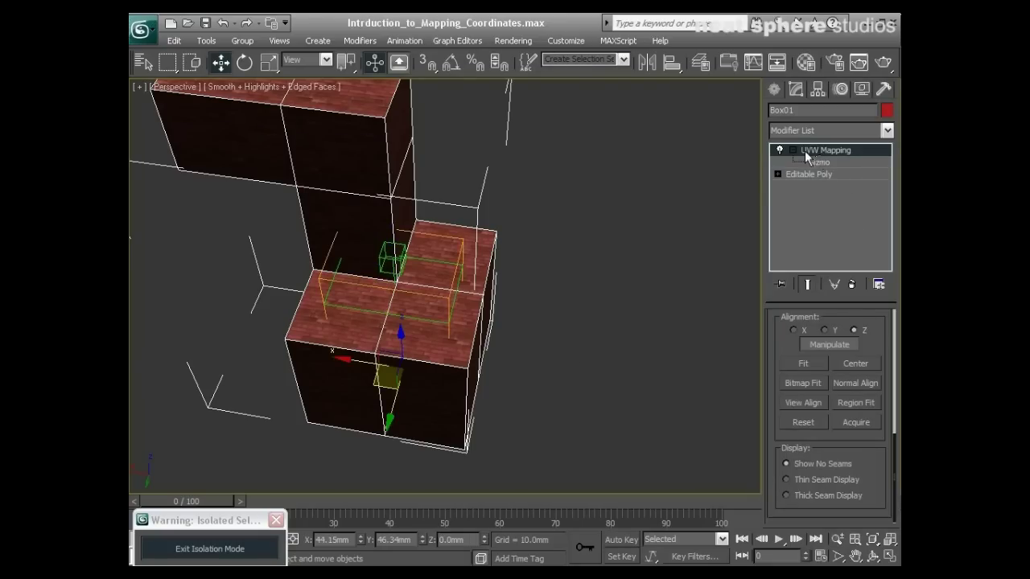
{"action": "left_click", "coordinate": [792, 150]}
- Deselect the box model and exit isolation mode to bring back the other objects
{"action": "middle_click_drag", "start_coordinate": [600, 342], "coordinate": [599, 239], "text": "alt"}
{"action": "left_click", "coordinate": [559, 274]}
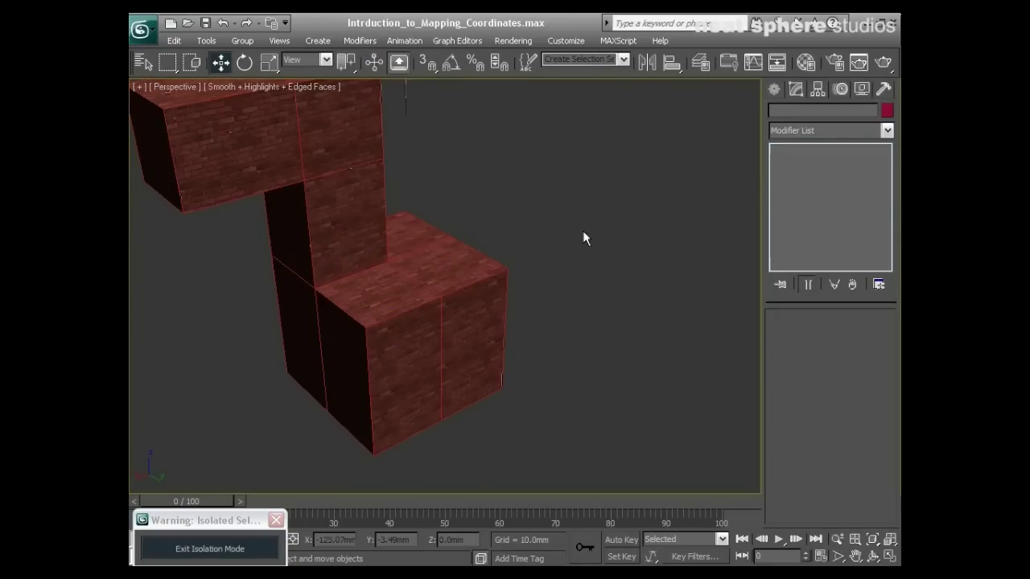
{"action": "middle_click_drag", "start_coordinate": [559, 275], "coordinate": [466, 378], "text": "alt"}
{"action": "middle_click_drag", "start_coordinate": [314, 395], "coordinate": [294, 413], "text": "alt"}
{"action": "left_click", "coordinate": [248, 550]}
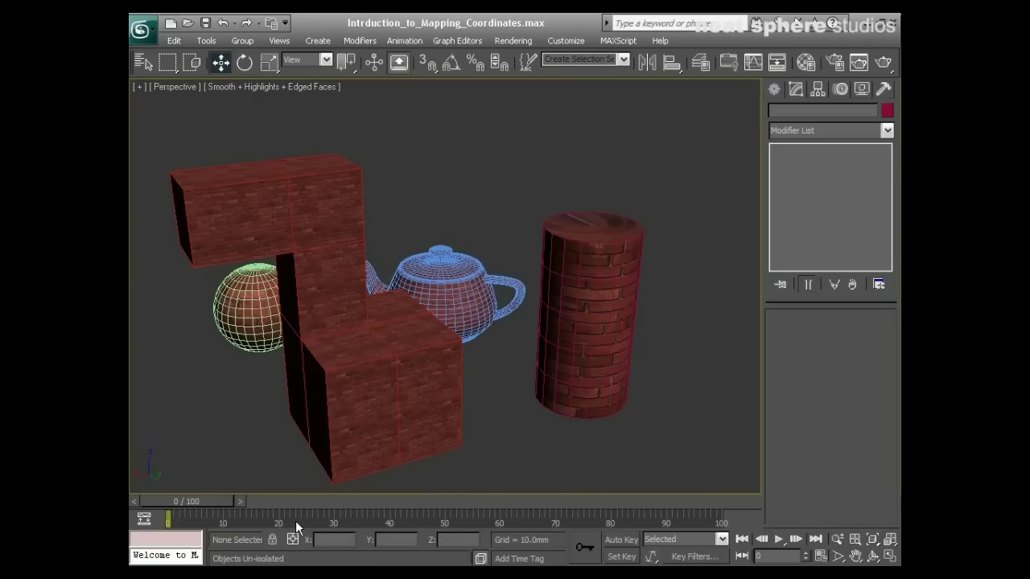
- Select the brick-textured cylinder and apply a UVW Map modifier to it
{"action": "left_click", "coordinate": [627, 326]}
{"action": "middle_click_drag", "start_coordinate": [630, 320], "coordinate": [585, 325], "text": "alt"}
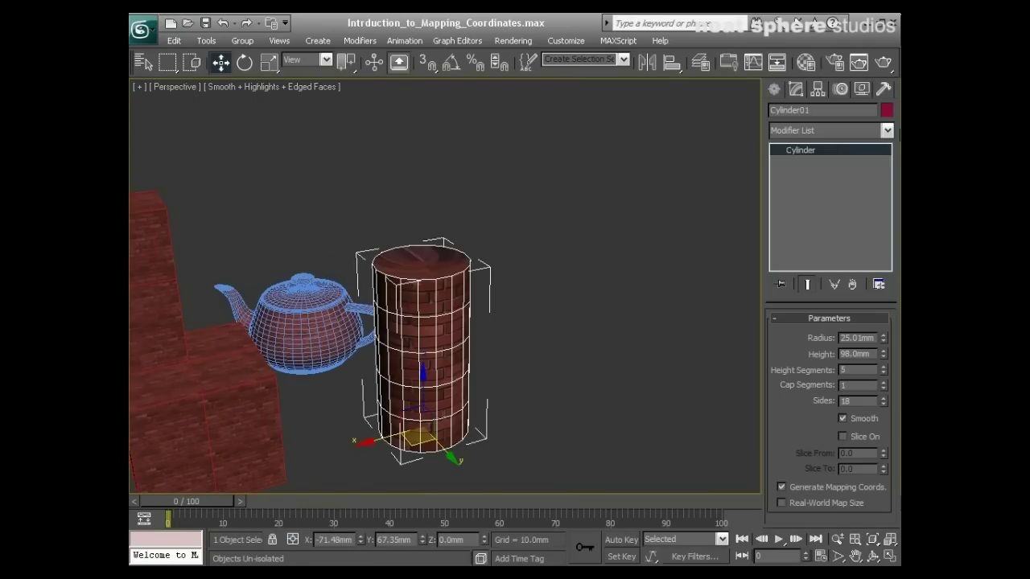
{"action": "left_click", "coordinate": [886, 130]}
{"action": "left_click_drag", "start_coordinate": [892, 163], "coordinate": [888, 470]}
{"action": "left_click", "coordinate": [813, 460]}
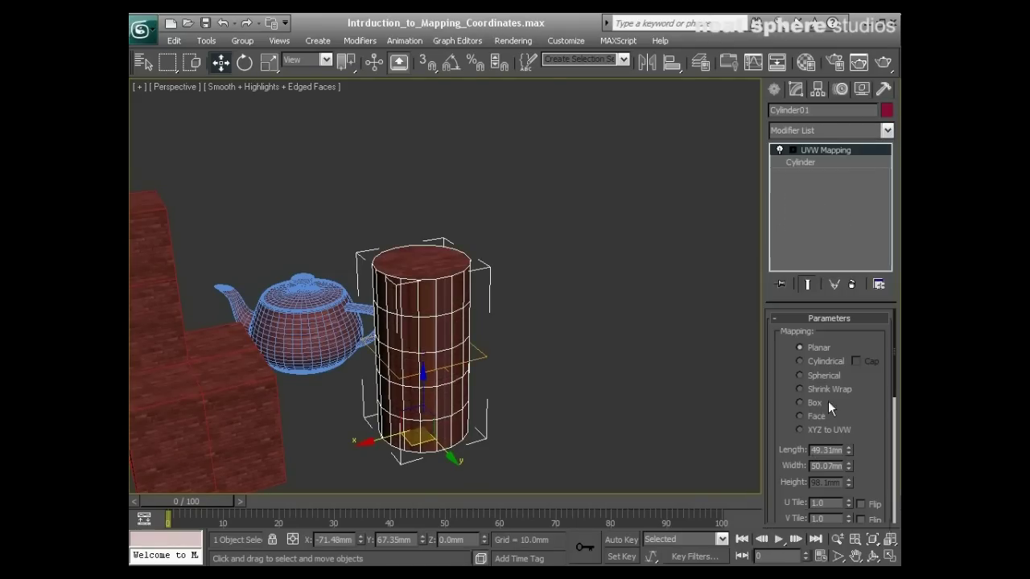
- Set the cylinder's mapping type to Cylindrical and enable Cap to correct the texture on its top face
{"action": "left_click", "coordinate": [800, 361]}
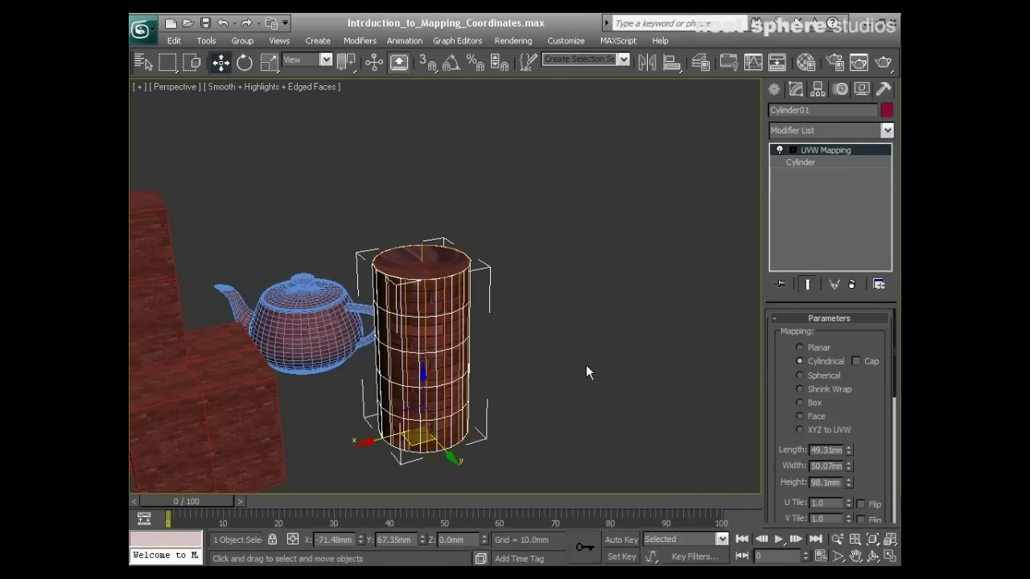
{"action": "middle_click_drag", "start_coordinate": [573, 370], "coordinate": [556, 405], "text": "alt"}
{"action": "key", "text": "alt+z"}
{"action": "left_click_drag", "start_coordinate": [556, 405], "coordinate": [577, 356]}
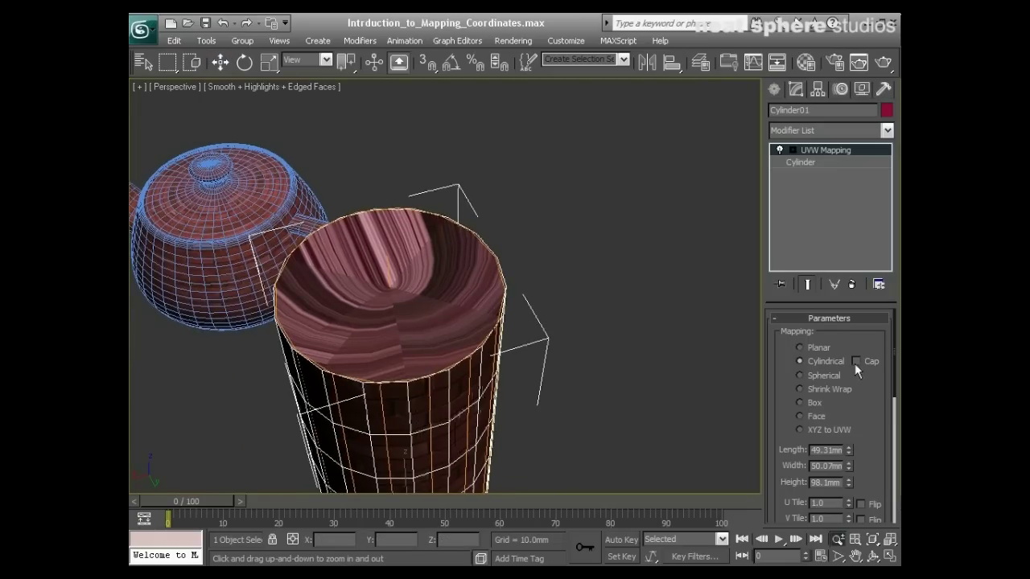
{"action": "left_click", "coordinate": [854, 364]}
{"action": "middle_click_drag", "start_coordinate": [620, 391], "coordinate": [630, 357], "text": "alt"}
{"action": "left_click_drag", "start_coordinate": [617, 288], "coordinate": [614, 346]}
{"action": "mouse_move", "coordinate": [641, 356]}
{"action": "middle_mouse_down", "text": "alt"}
{"action": "mouse_move", "coordinate": [555, 354]}
{"action": "mouse_move", "coordinate": [593, 345]}
{"action": "mouse_move", "coordinate": [656, 356]}
{"action": "middle_mouse_up", "text": "alt"}
{"action": "scroll", "coordinate": [657, 356], "scroll_direction": "up", "scroll_amount": 3}
- Set the cylinder's U Tile to 4.69 and increase its W Tile and V Tile for smaller bricks
{"action": "left_click_drag", "start_coordinate": [849, 505], "coordinate": [830, 373]}
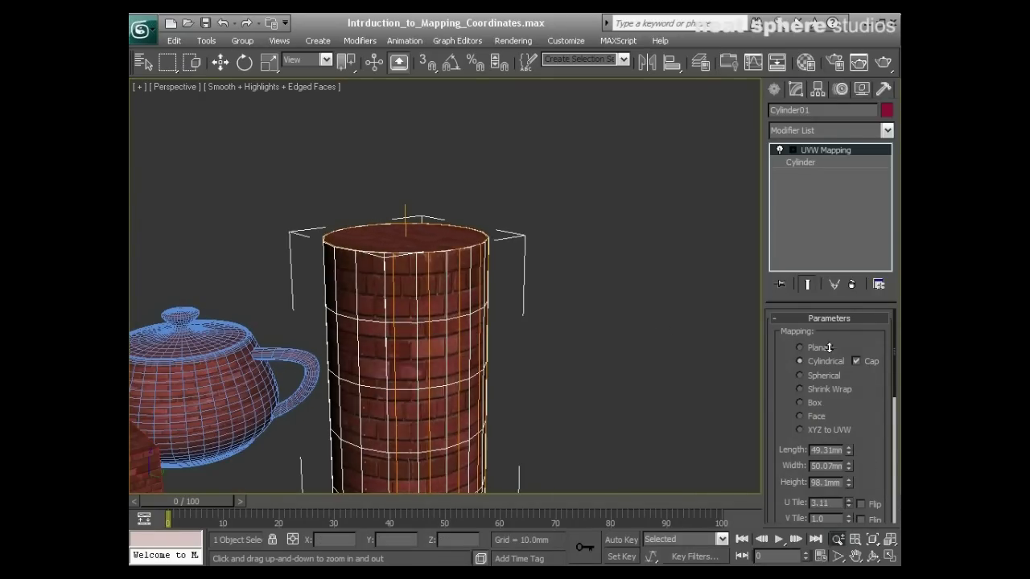
{"action": "left_click_drag", "start_coordinate": [827, 276], "coordinate": [826, 227]}
{"action": "middle_click_drag", "start_coordinate": [555, 400], "coordinate": [490, 411], "text": "alt"}
{"action": "scroll", "coordinate": [875, 487], "scroll_direction": "down", "scroll_amount": 2}
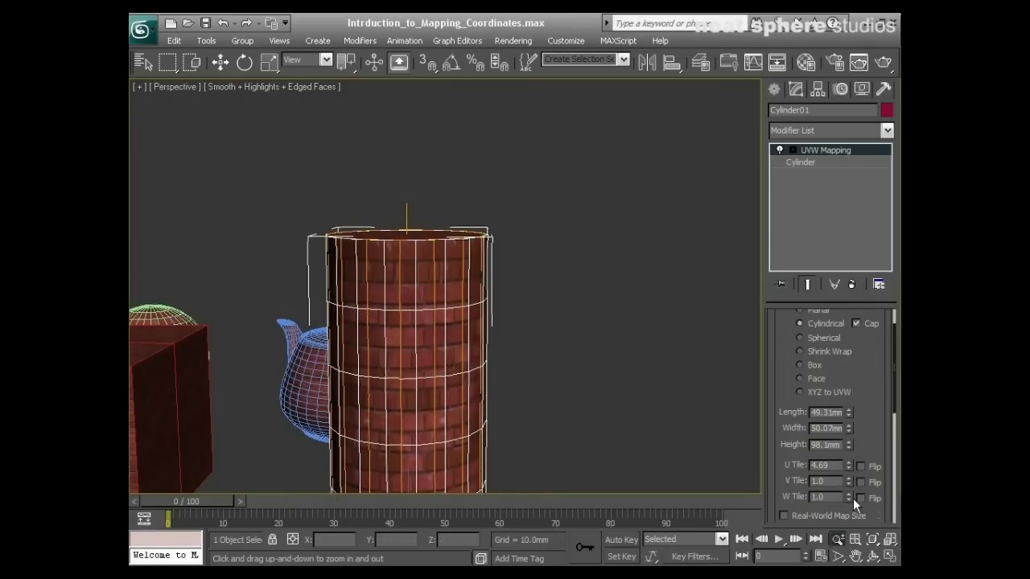
{"action": "left_click_drag", "start_coordinate": [848, 499], "coordinate": [843, 442]}
{"action": "left_click_drag", "start_coordinate": [847, 481], "coordinate": [847, 426]}
- Select the teapot and apply a UVW Map modifier to it
{"action": "middle_click_drag", "start_coordinate": [662, 430], "coordinate": [311, 298], "text": "alt"}
{"action": "key", "text": "w"}
{"action": "left_click", "coordinate": [400, 322]}
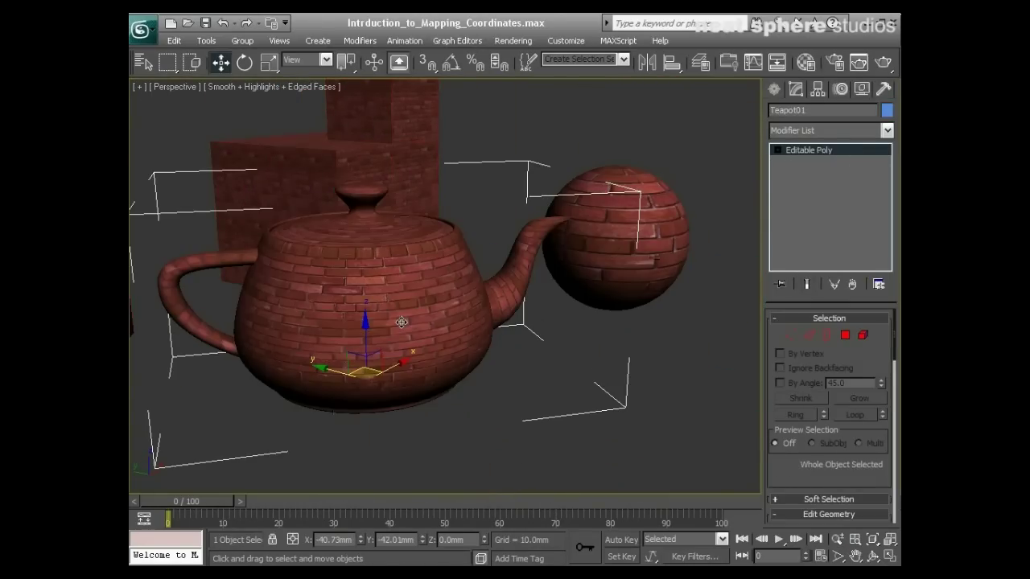
{"action": "middle_click_drag", "start_coordinate": [411, 319], "coordinate": [800, 167], "text": "alt"}
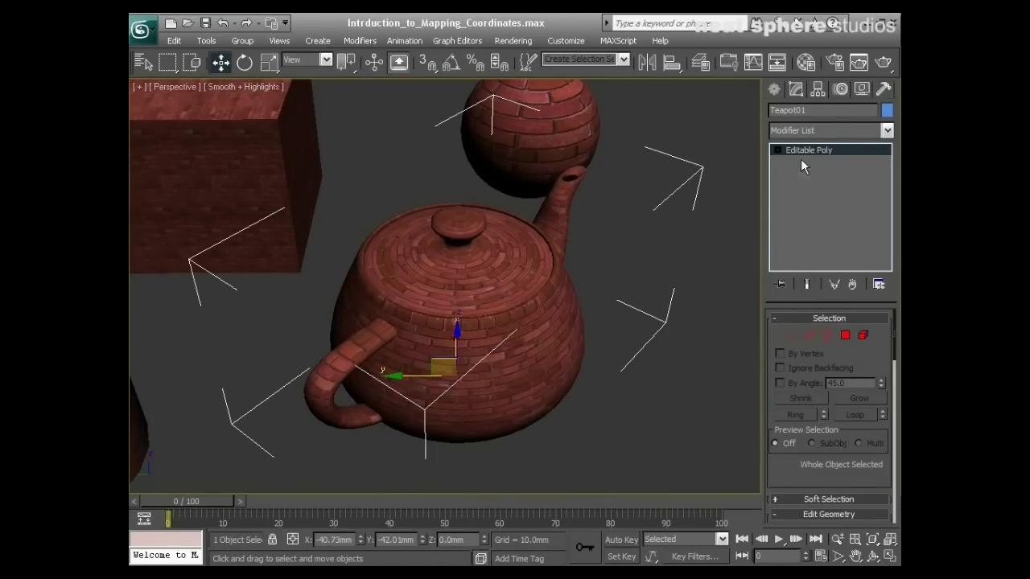
{"action": "left_click", "coordinate": [882, 90]}
{"action": "left_click", "coordinate": [801, 90]}
{"action": "left_click", "coordinate": [886, 130]}
{"action": "left_click_drag", "start_coordinate": [891, 167], "coordinate": [889, 434]}
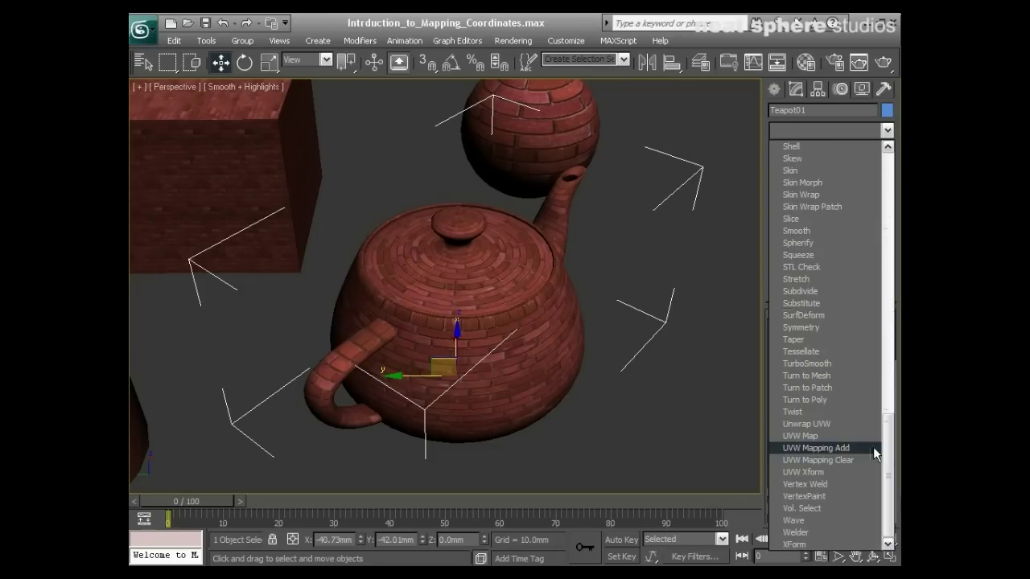
{"action": "left_click", "coordinate": [844, 435]}
- Set the teapot's mapping type to Spherical and fit the mapping gizmo to its extents
{"action": "middle_click_drag", "start_coordinate": [586, 384], "coordinate": [563, 308], "text": "alt"}
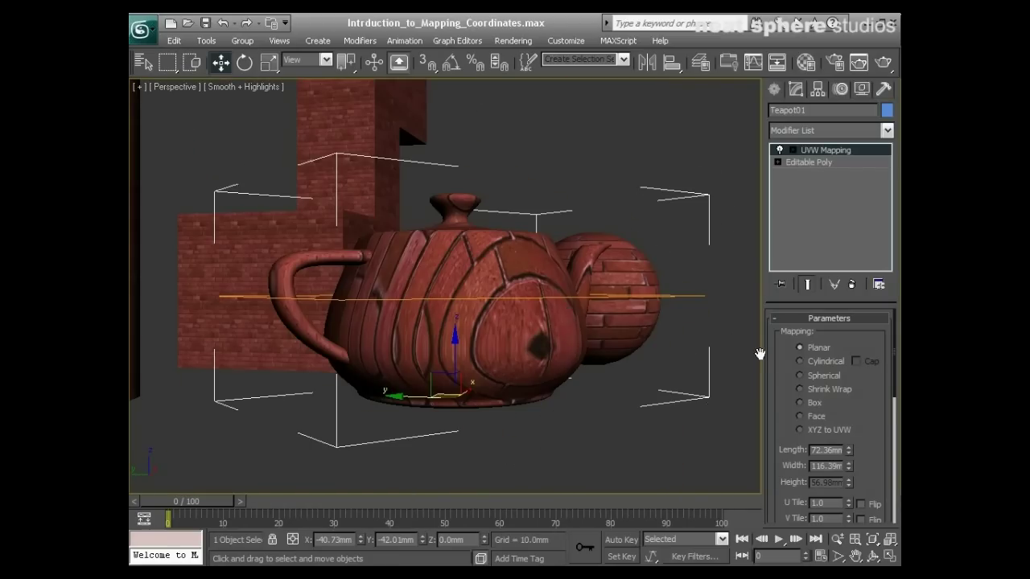
{"action": "left_click", "coordinate": [799, 375]}
{"action": "middle_click_drag", "start_coordinate": [728, 362], "coordinate": [550, 354], "text": "alt"}
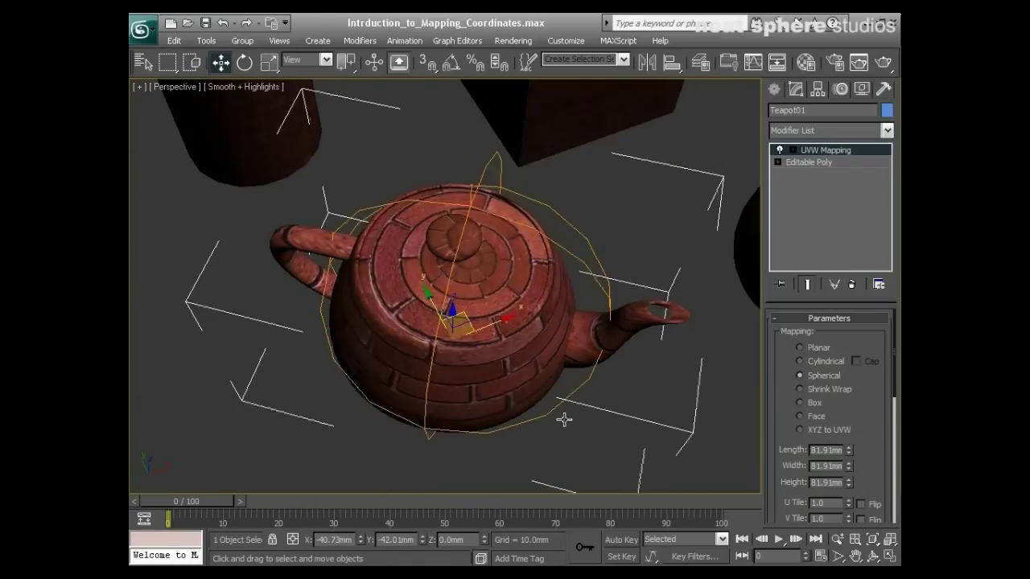
{"action": "middle_click_drag", "start_coordinate": [563, 419], "coordinate": [684, 477], "text": "alt"}
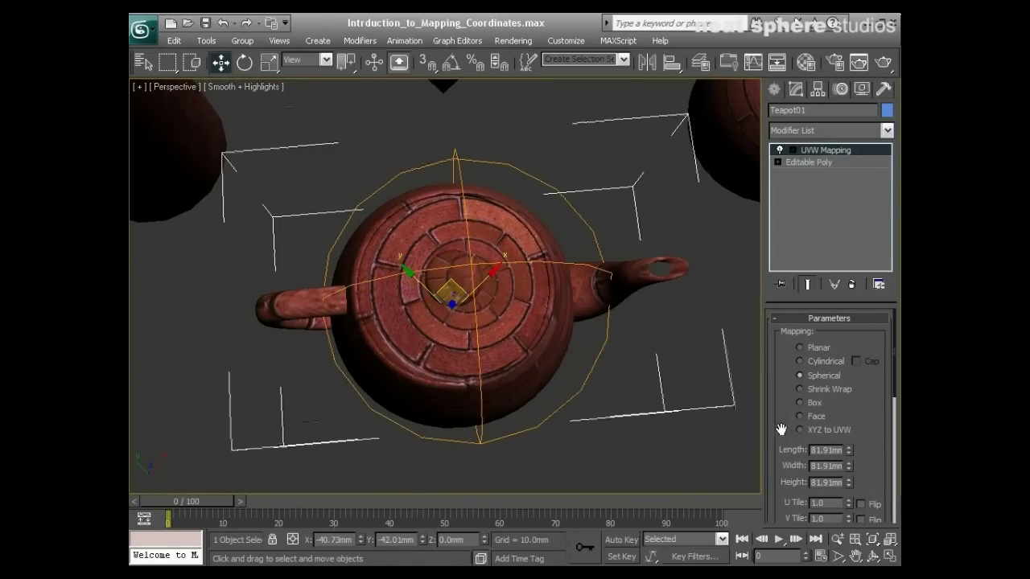
{"action": "scroll", "coordinate": [781, 430], "scroll_direction": "down", "scroll_amount": 5}
{"action": "left_click", "coordinate": [794, 391]}
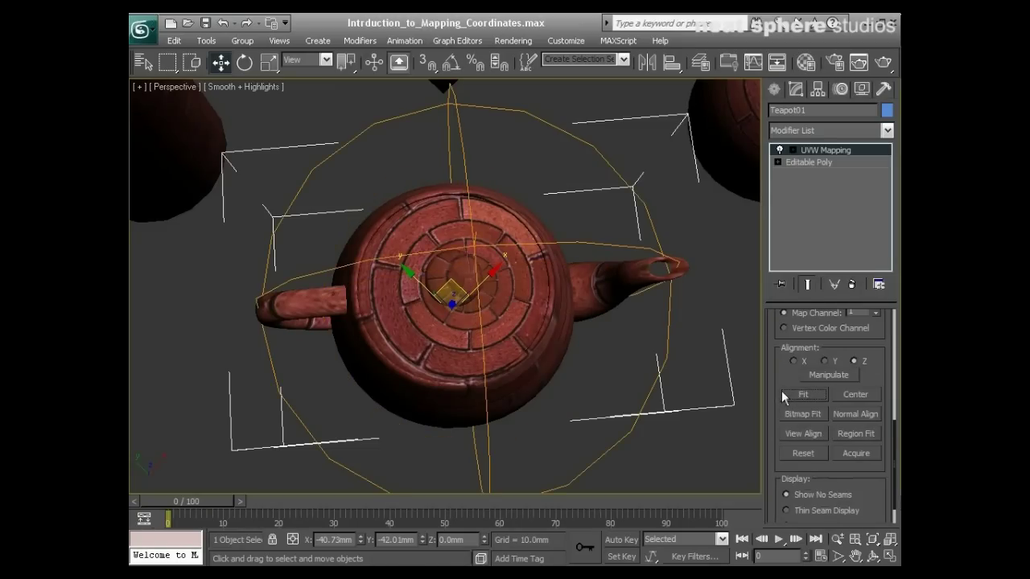
- Try Shrink Wrap mapping on the teapot, then return it to Spherical
{"action": "scroll", "coordinate": [809, 364], "scroll_direction": "up", "scroll_amount": 5}
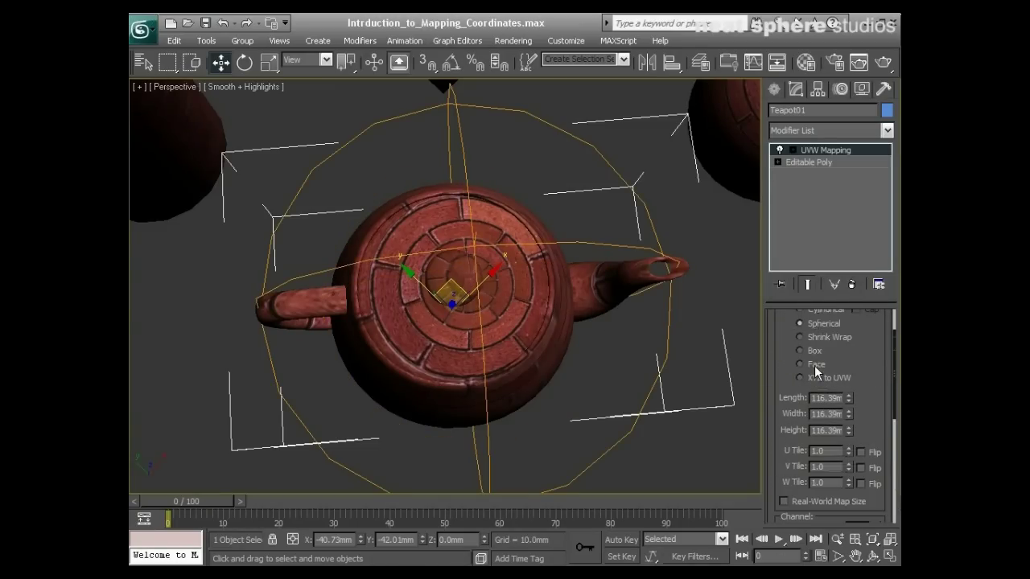
{"action": "left_click", "coordinate": [799, 337]}
{"action": "middle_click_drag", "start_coordinate": [462, 344], "coordinate": [493, 280], "text": "alt"}
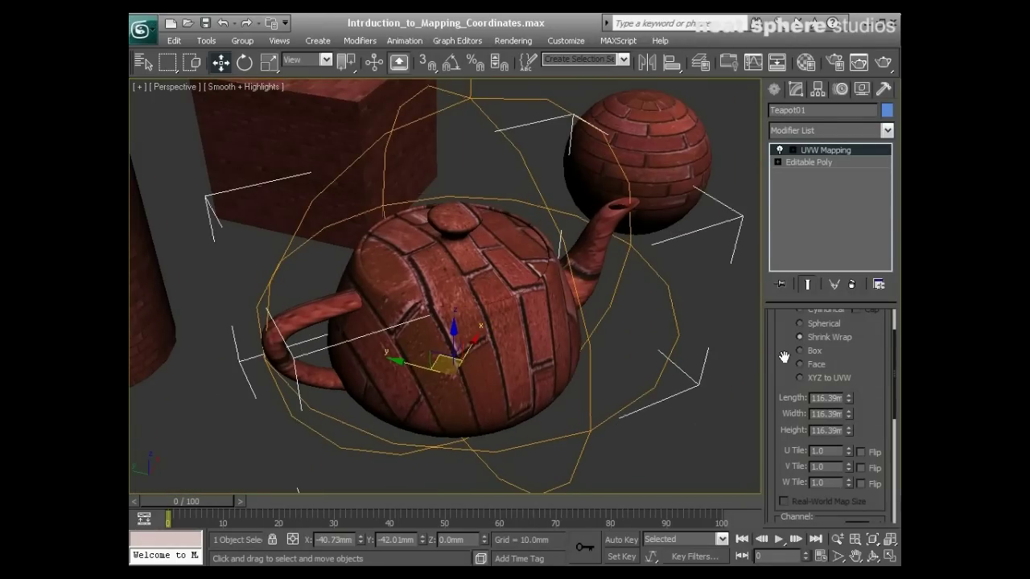
{"action": "scroll", "coordinate": [784, 356], "scroll_direction": "up", "scroll_amount": 3}
{"action": "left_click", "coordinate": [802, 375]}
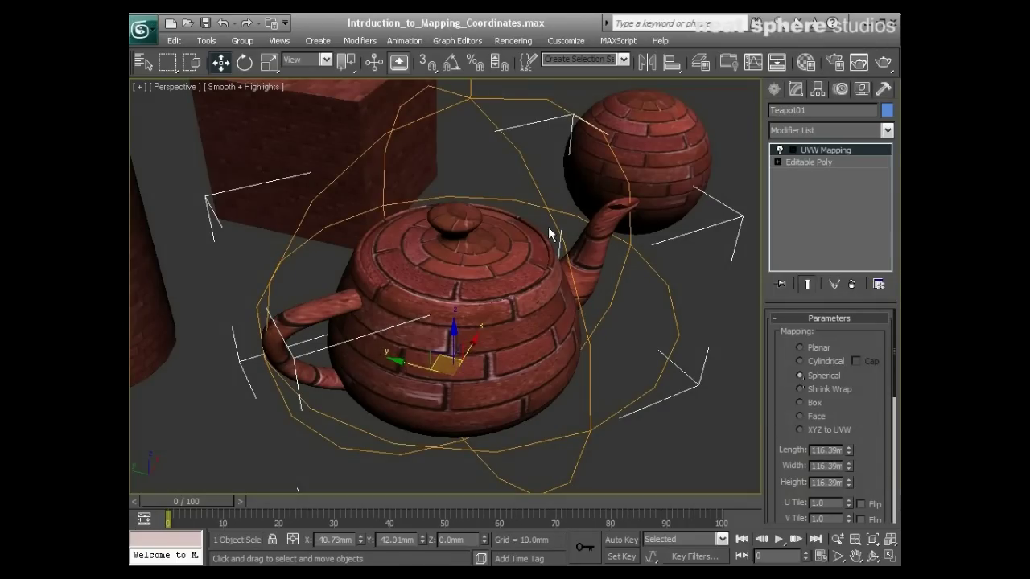
- Use Select and Manipulate to resize the teapot's spherical gizmo to 84.5 mm length, 71.69 mm width and 67.27 mm height
{"action": "left_click", "coordinate": [368, 66]}
{"action": "scroll", "coordinate": [486, 250], "scroll_direction": "down", "scroll_amount": 3}
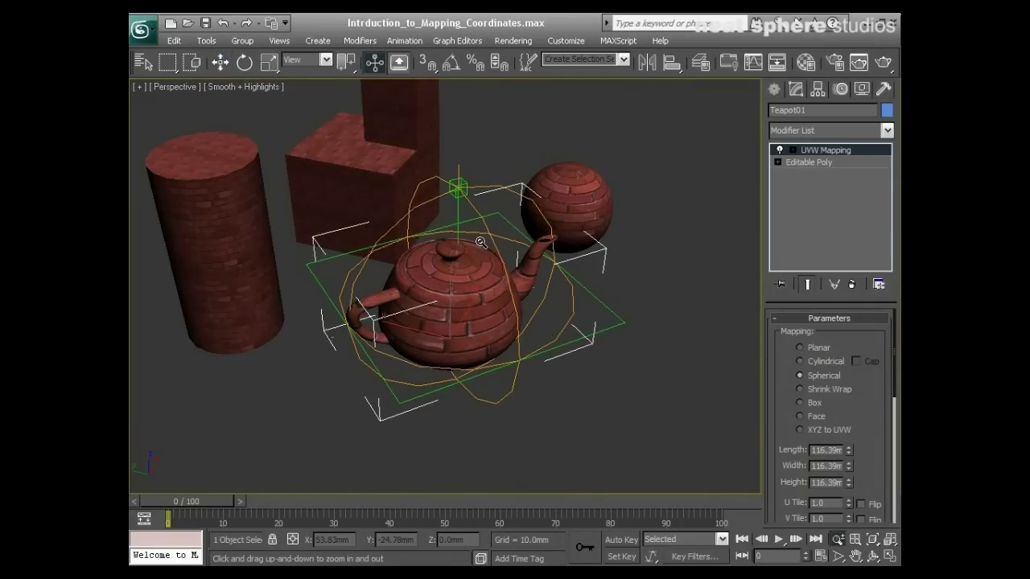
{"action": "middle_click_drag", "start_coordinate": [486, 250], "coordinate": [472, 250], "text": "alt"}
{"action": "left_click_drag", "start_coordinate": [582, 289], "coordinate": [510, 292]}
{"action": "left_click_drag", "start_coordinate": [464, 364], "coordinate": [439, 302]}
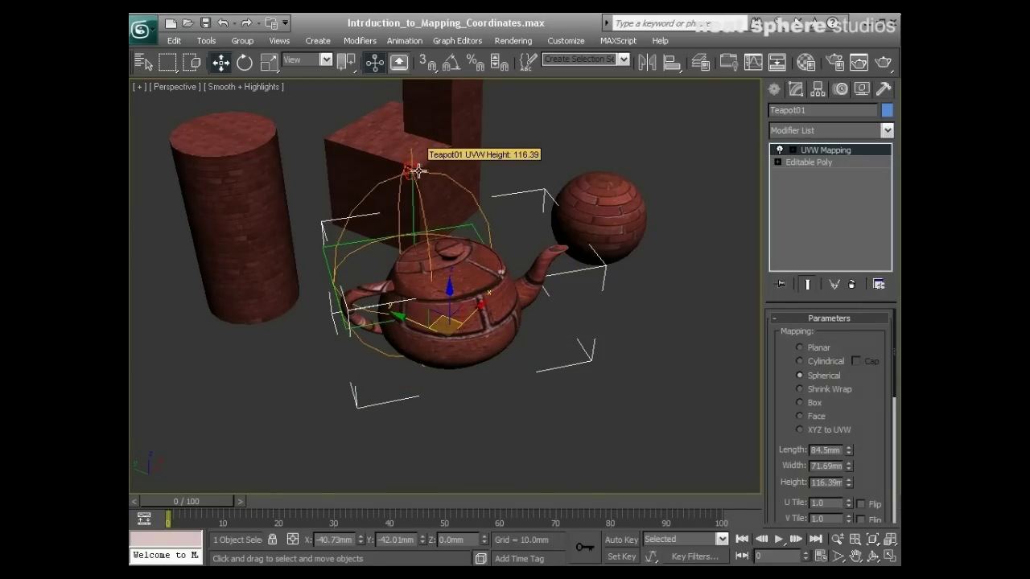
{"action": "left_click_drag", "start_coordinate": [412, 171], "coordinate": [419, 214]}
{"action": "middle_click_drag", "start_coordinate": [456, 302], "coordinate": [491, 326], "text": "alt"}
- Edit the teapot's mapping gizmo and center it over the teapot body at about X -6.39 mm, Y -26.56 mm
{"action": "left_click", "coordinate": [791, 150]}
{"action": "left_click", "coordinate": [818, 163]}
{"action": "middle_click_drag", "start_coordinate": [451, 217], "coordinate": [548, 250], "text": "alt"}
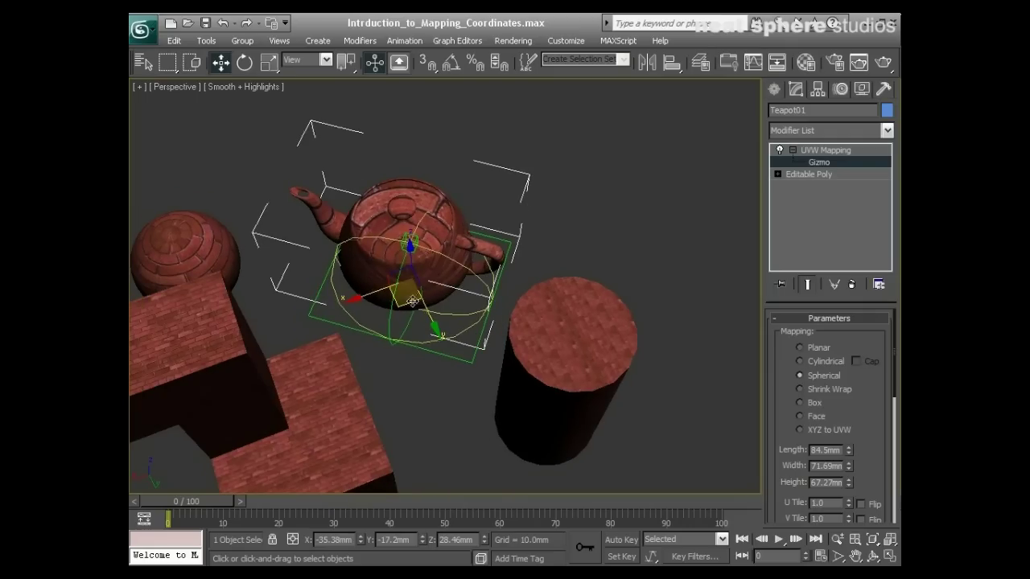
{"action": "left_click_drag", "start_coordinate": [420, 297], "coordinate": [405, 256]}
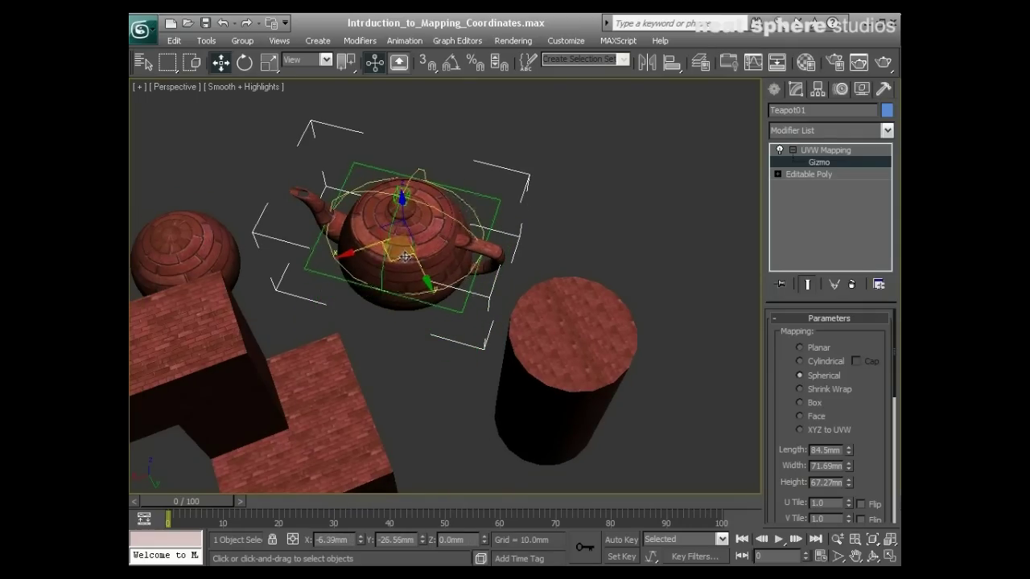
- Examine the spherical brick mapping on the teapot's body, base, handle and spout from several angles
{"action": "middle_click_drag", "start_coordinate": [486, 335], "coordinate": [219, 274], "text": "alt"}
{"action": "key", "text": "alt+z"}
{"action": "scroll", "coordinate": [378, 246], "scroll_direction": "up", "scroll_amount": 5}
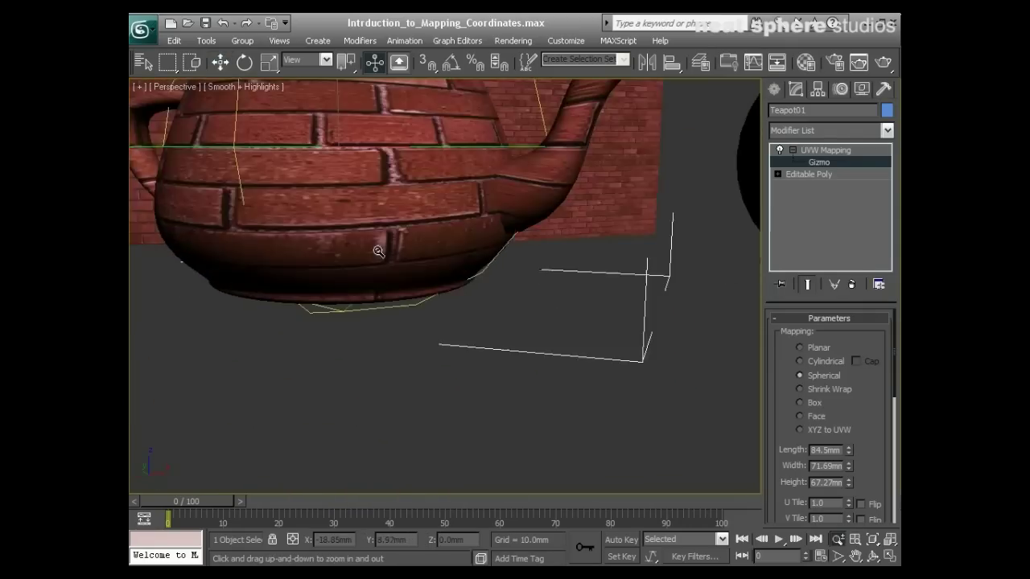
{"action": "middle_click_drag", "start_coordinate": [395, 237], "coordinate": [426, 303]}
{"action": "scroll", "coordinate": [451, 304], "scroll_direction": "down", "scroll_amount": 3}
{"action": "middle_click_drag", "start_coordinate": [488, 304], "coordinate": [540, 283], "text": "alt"}
{"action": "middle_click_drag", "start_coordinate": [473, 277], "coordinate": [575, 277]}
{"action": "scroll", "coordinate": [575, 278], "scroll_direction": "down", "scroll_amount": 3}
{"action": "middle_click_drag", "start_coordinate": [417, 313], "coordinate": [504, 337], "text": "alt"}
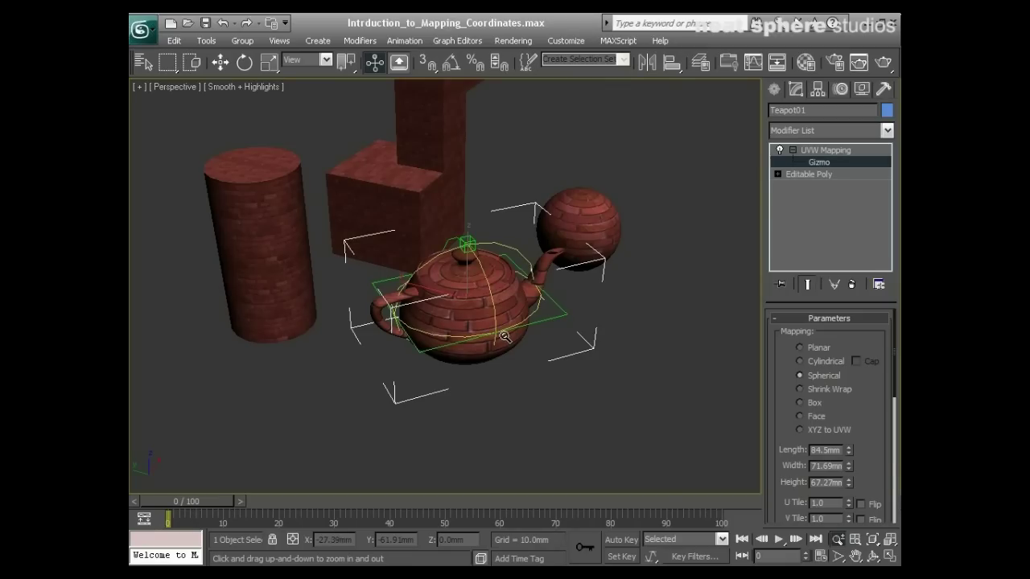